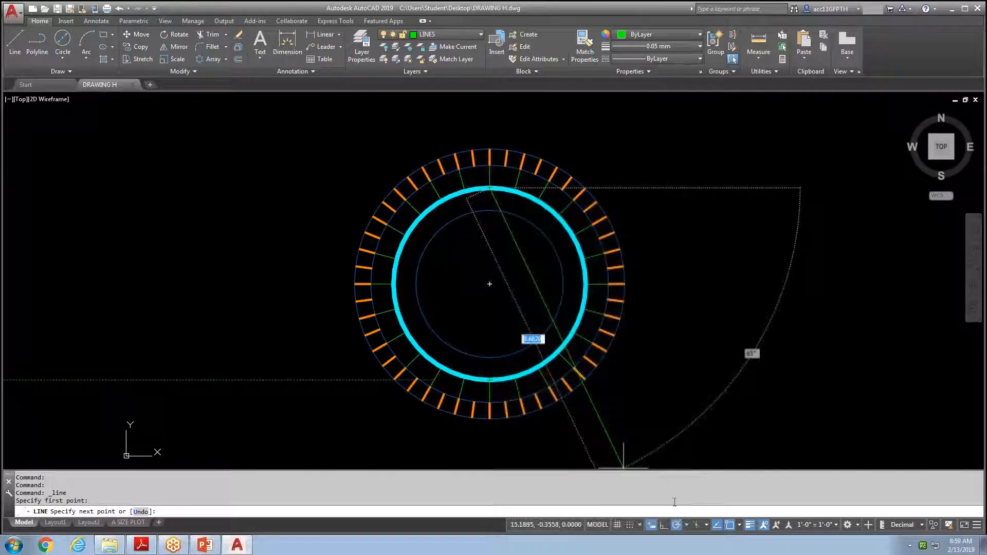
With Ortho on, draw a vertical and a horizontal diameter line across the thick cyan circle.
{"action": "left_click", "coordinate": [663, 524]}
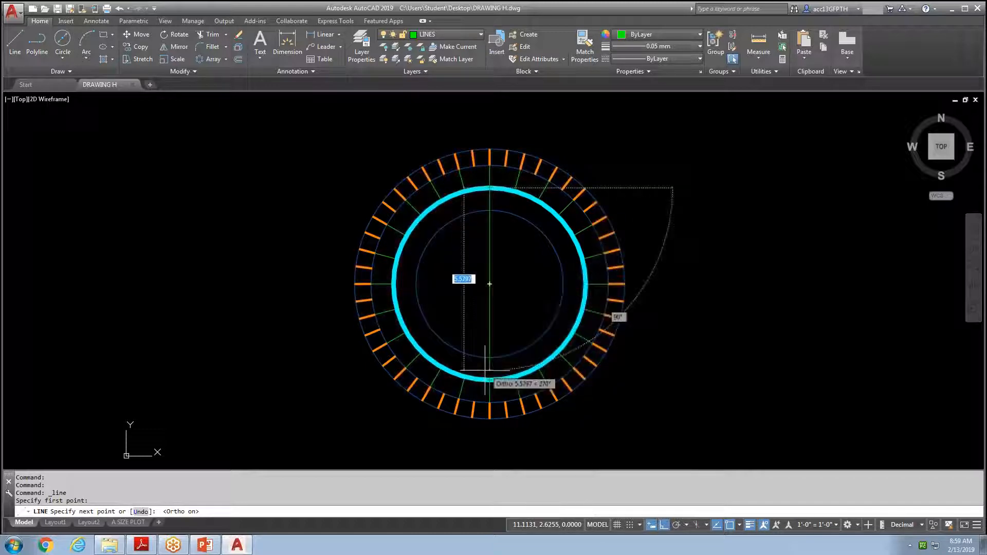
{"action": "key", "text": "Escape"}
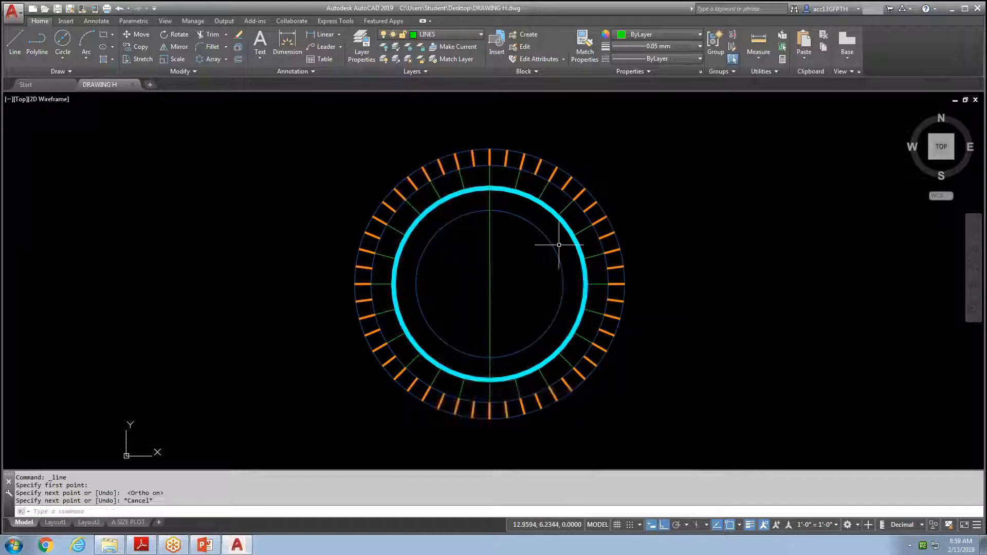
{"action": "right_click", "coordinate": [698, 167]}
{"action": "left_click", "coordinate": [722, 174]}
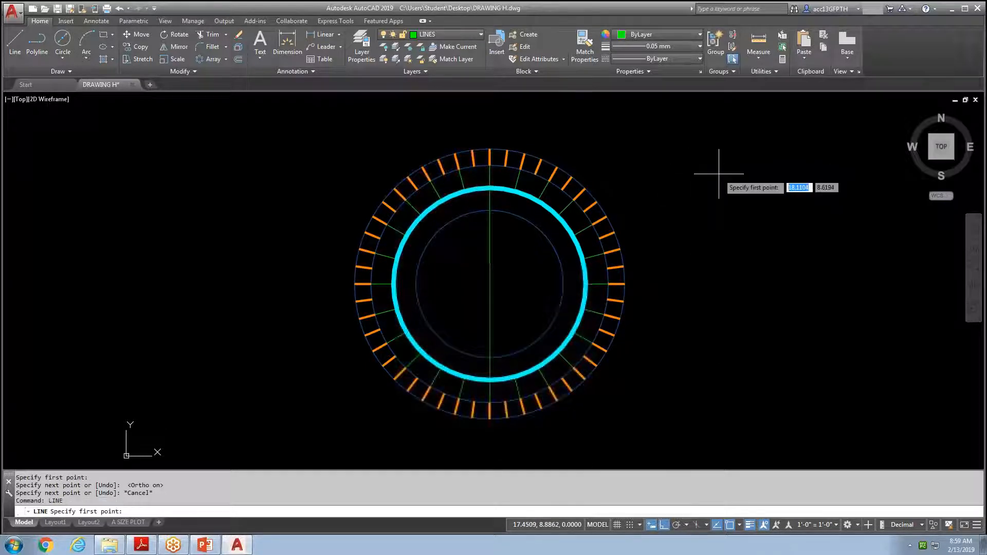
{"action": "left_click", "coordinate": [393, 284]}
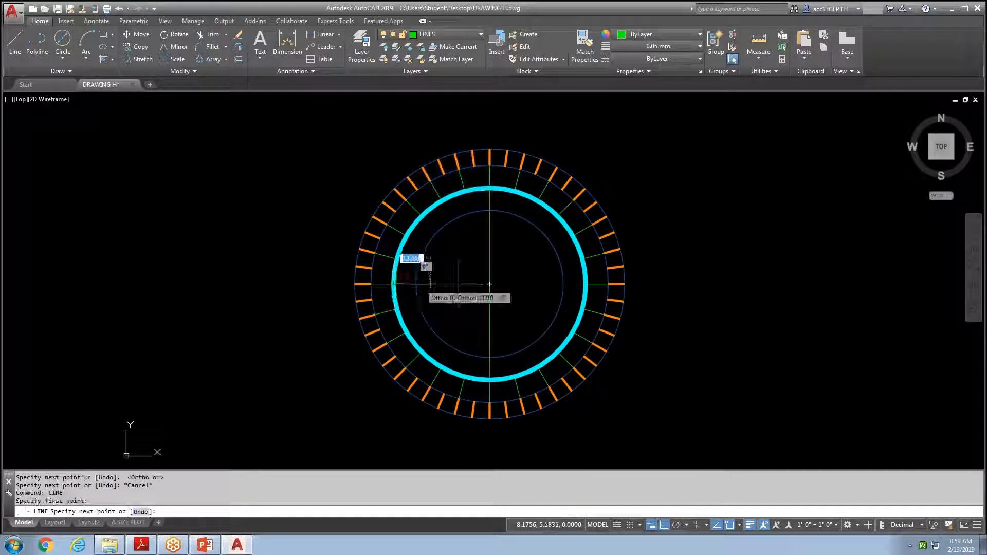
{"action": "key", "text": "Escape"}
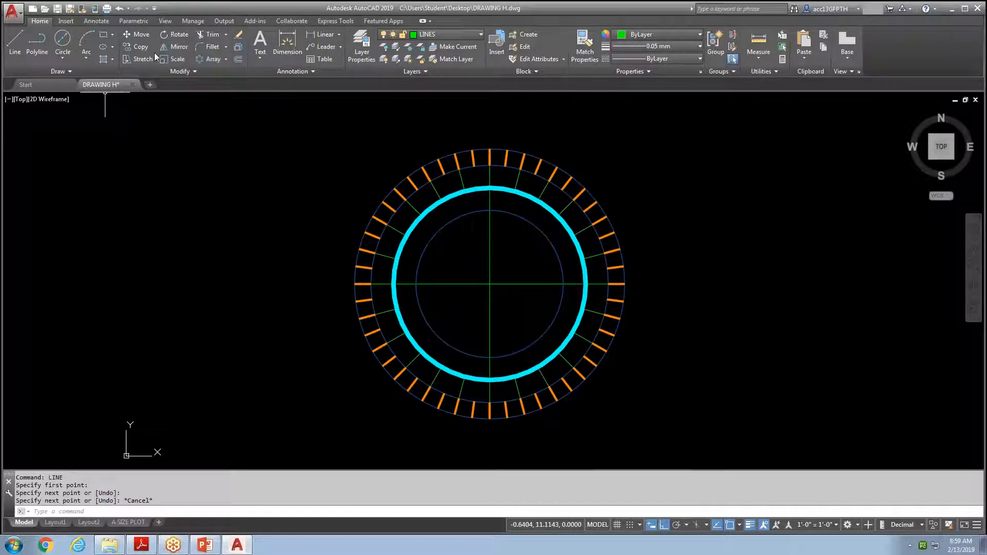
Rotate the vertical and horizontal diameter lines 45 degrees about the circle's center.
{"action": "left_click", "coordinate": [176, 35]}
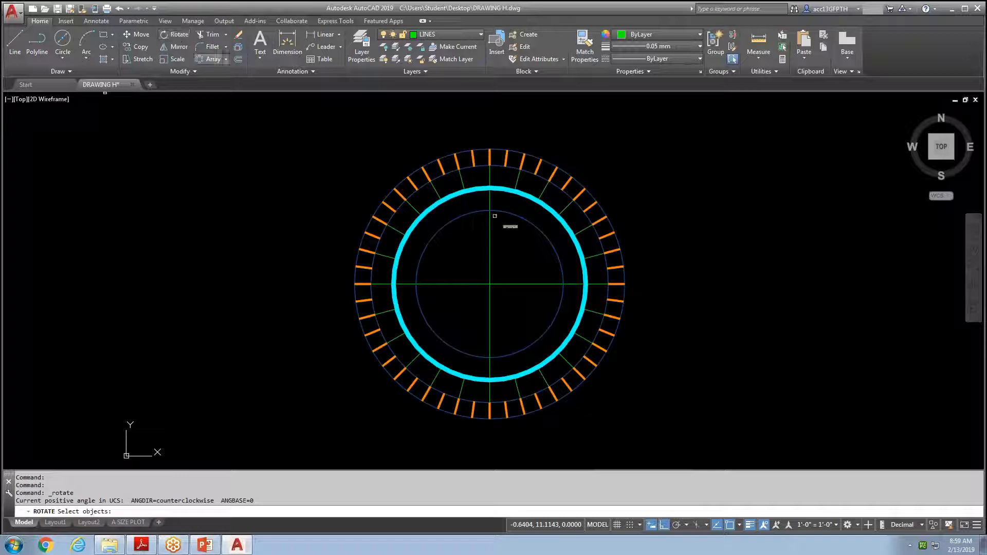
{"action": "left_click", "coordinate": [489, 269]}
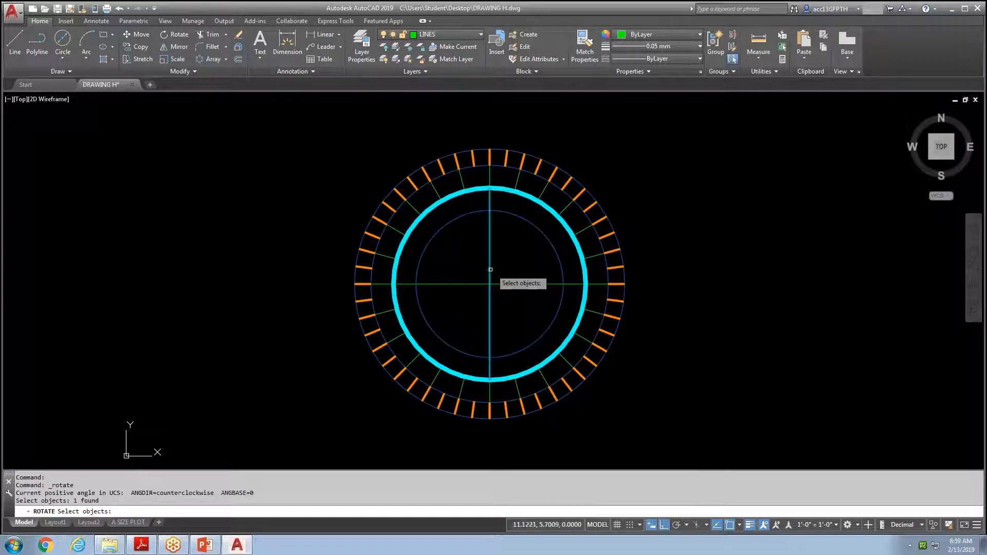
{"action": "left_click", "coordinate": [516, 284]}
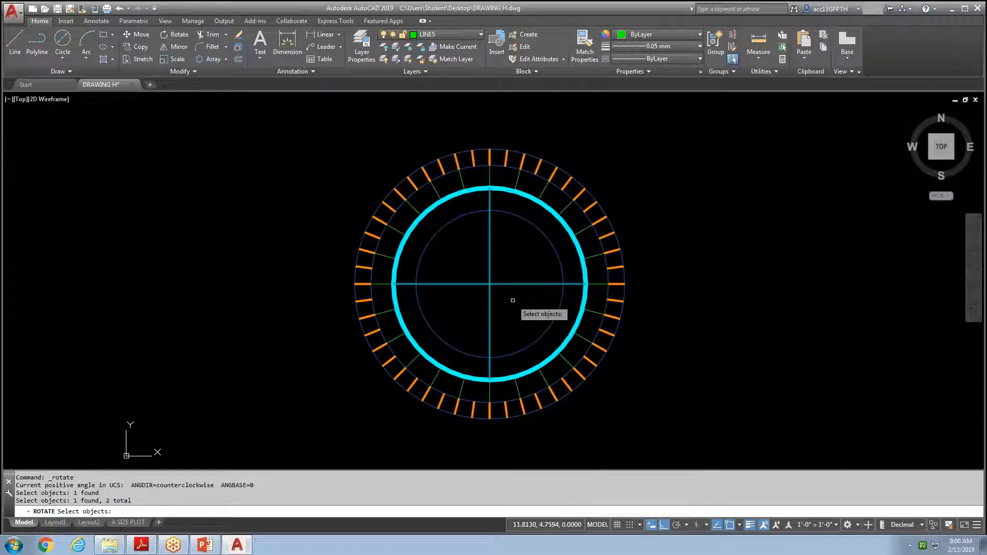
{"action": "key", "text": "Return"}
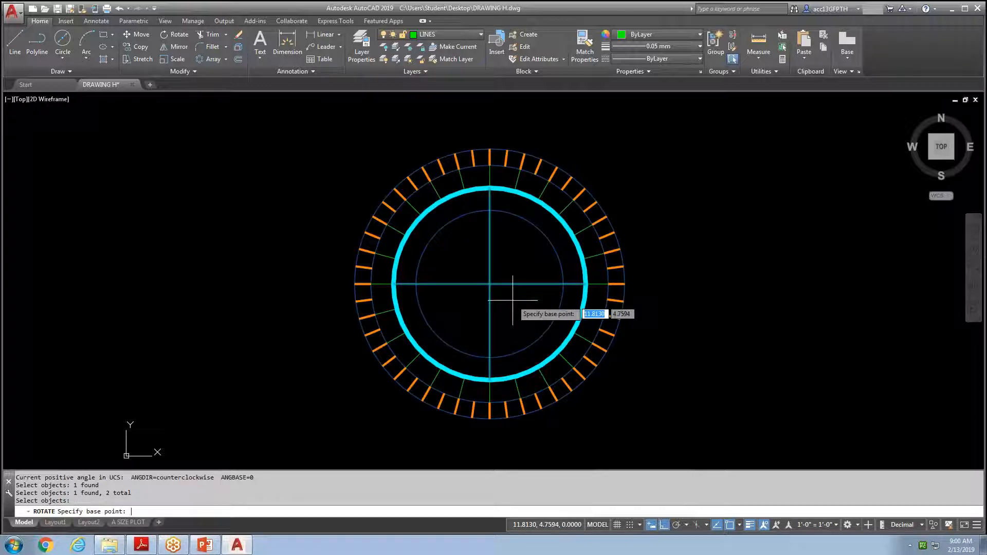
{"action": "left_click", "coordinate": [489, 289]}
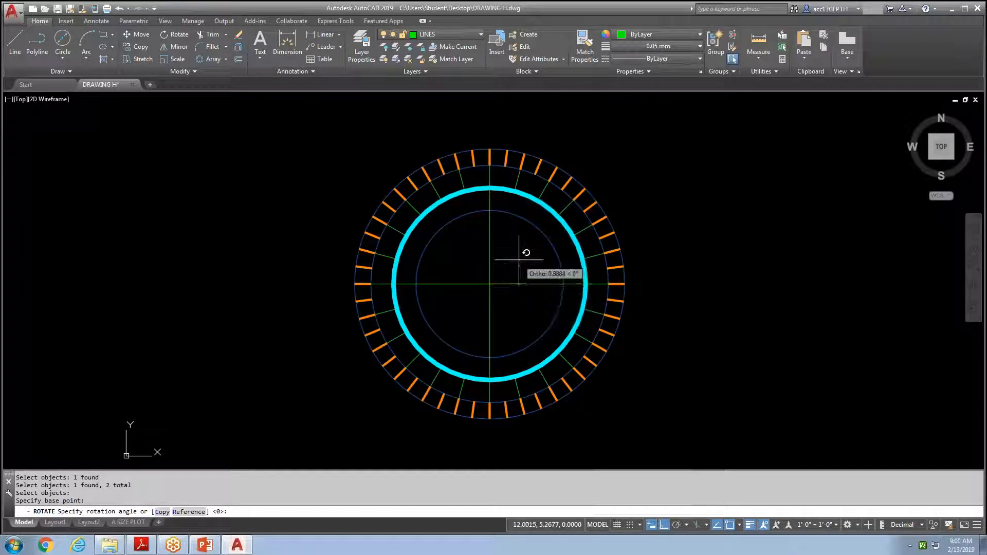
{"action": "type", "text": "45"}
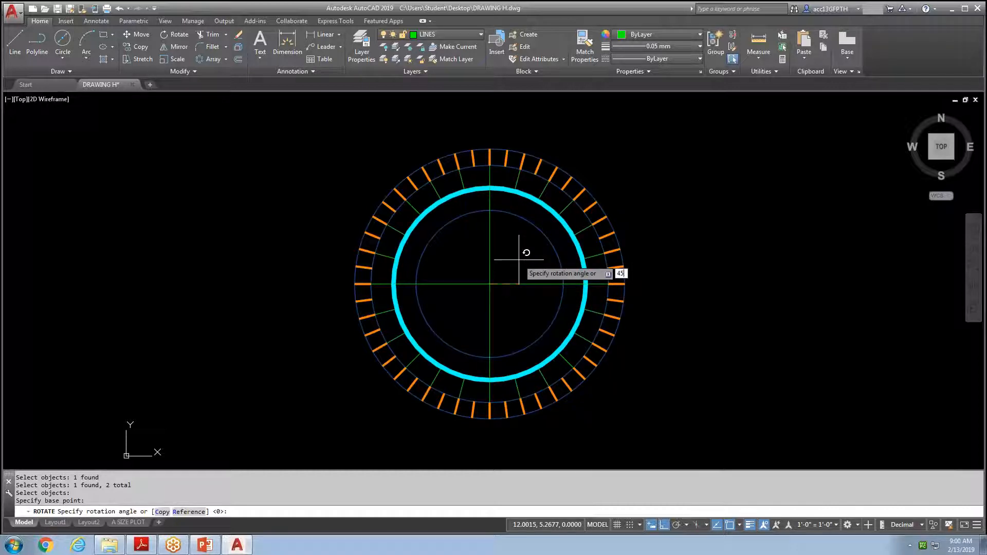
{"action": "key", "text": "Return"}
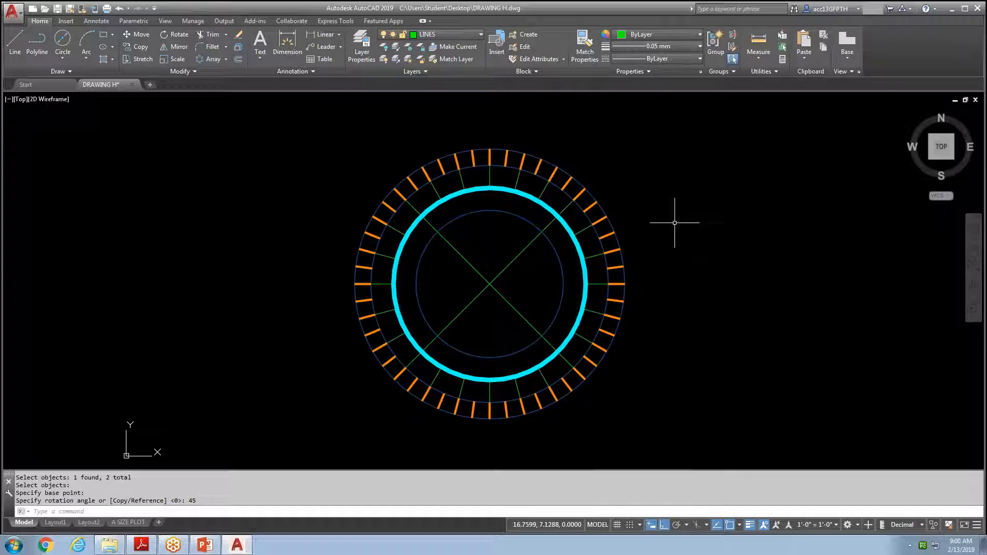
Add a new vertical and a new horizontal diameter line across the cyan circle, through the center of the diagonal cross.
{"action": "left_click", "coordinate": [15, 43]}
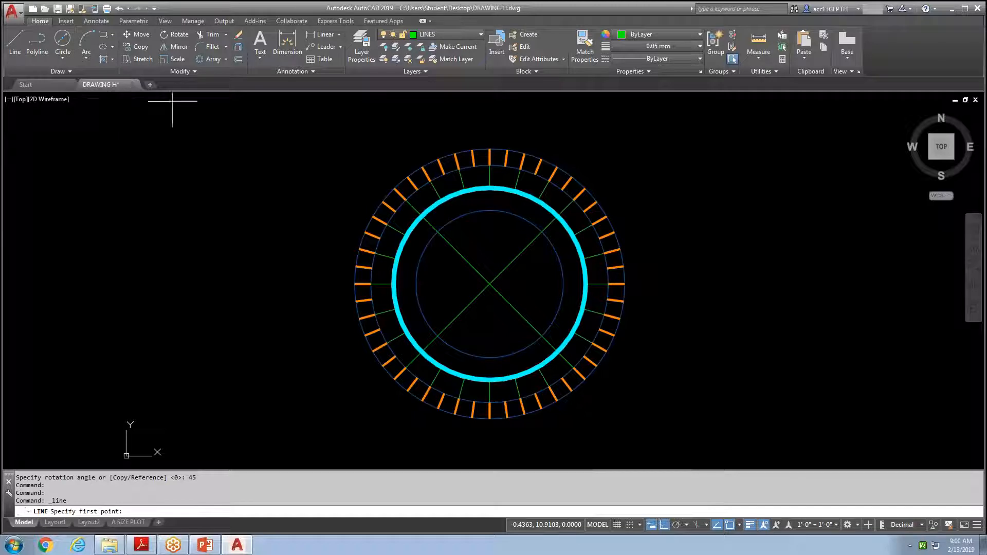
{"action": "left_click", "coordinate": [489, 187]}
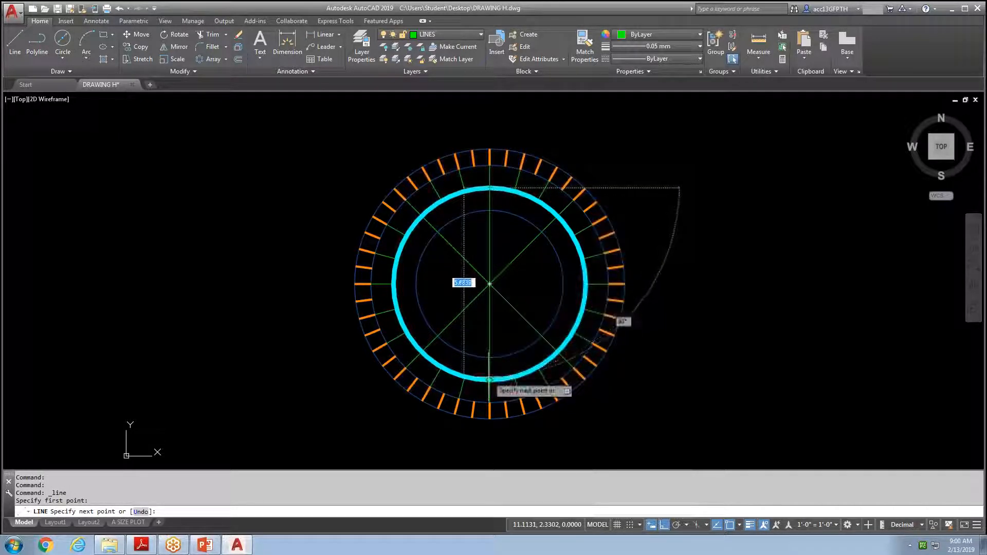
{"action": "left_click", "coordinate": [489, 379]}
{"action": "key", "text": "Escape"}
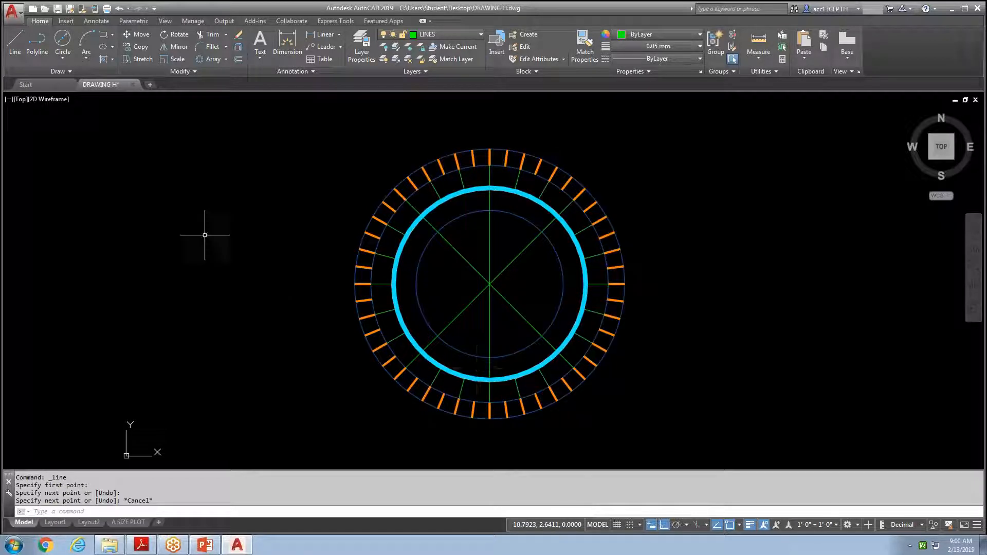
{"action": "right_click", "coordinate": [162, 207]}
{"action": "left_click", "coordinate": [200, 213]}
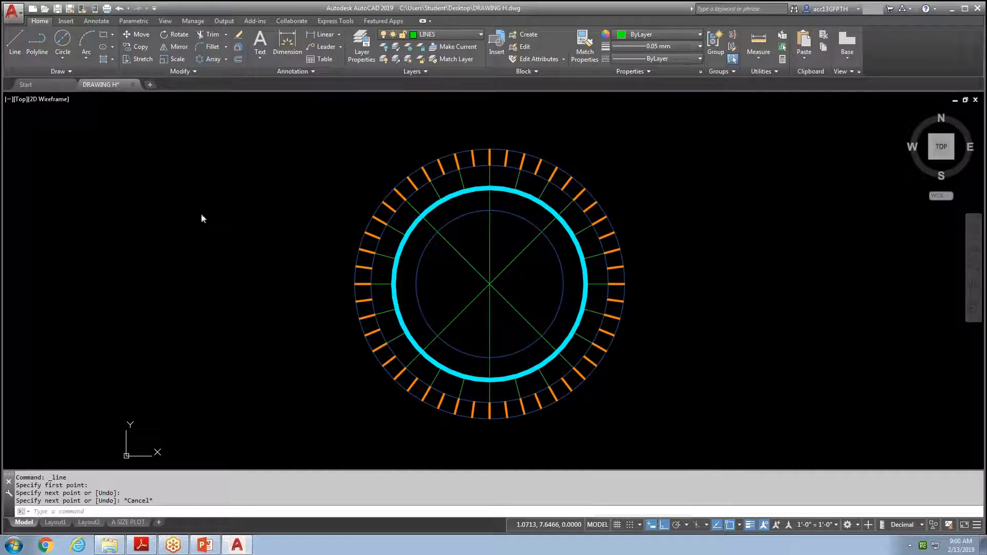
{"action": "left_click", "coordinate": [489, 284]}
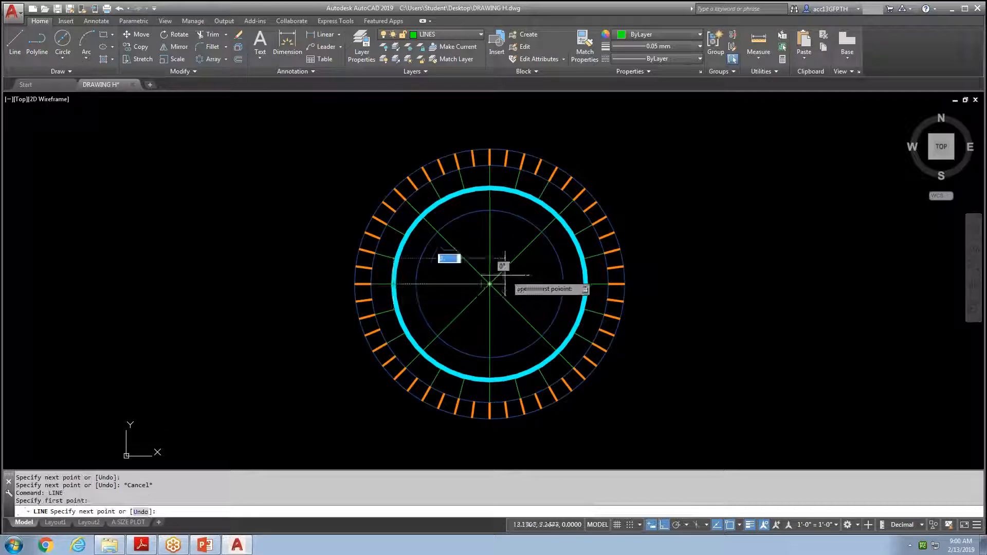
{"action": "left_click", "coordinate": [576, 281]}
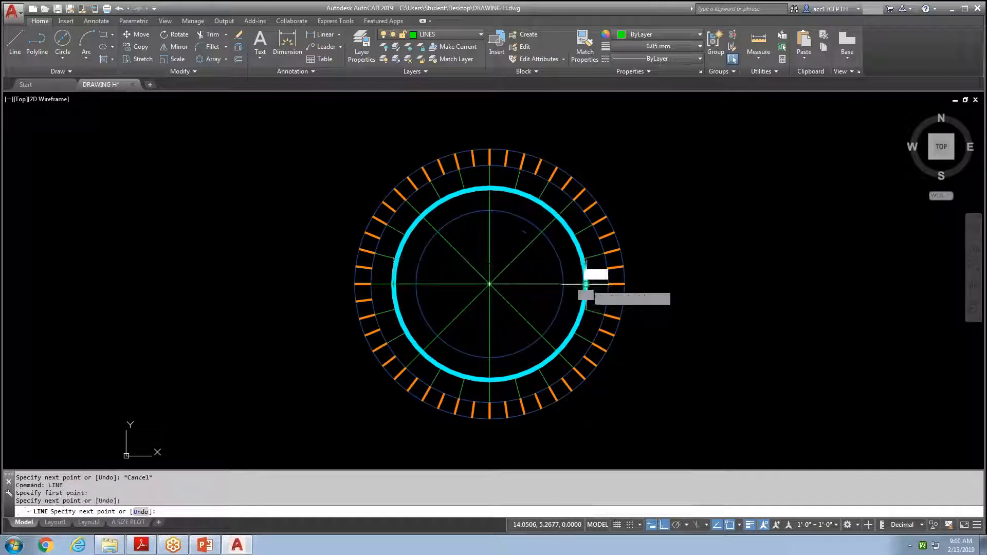
{"action": "key", "text": "Escape"}
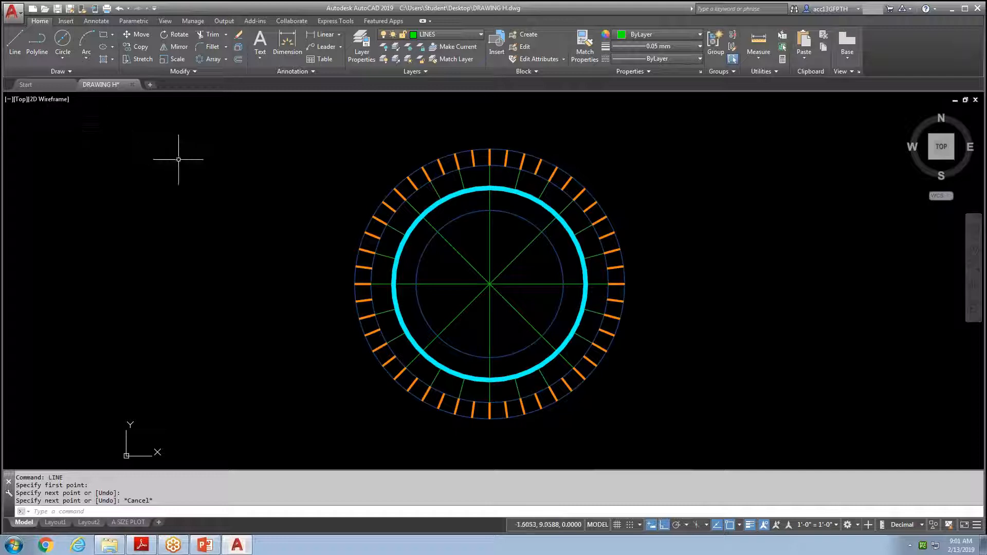
Offset the vertical diameter line by 0.5 to both its left and right sides.
{"action": "left_click", "coordinate": [238, 61]}
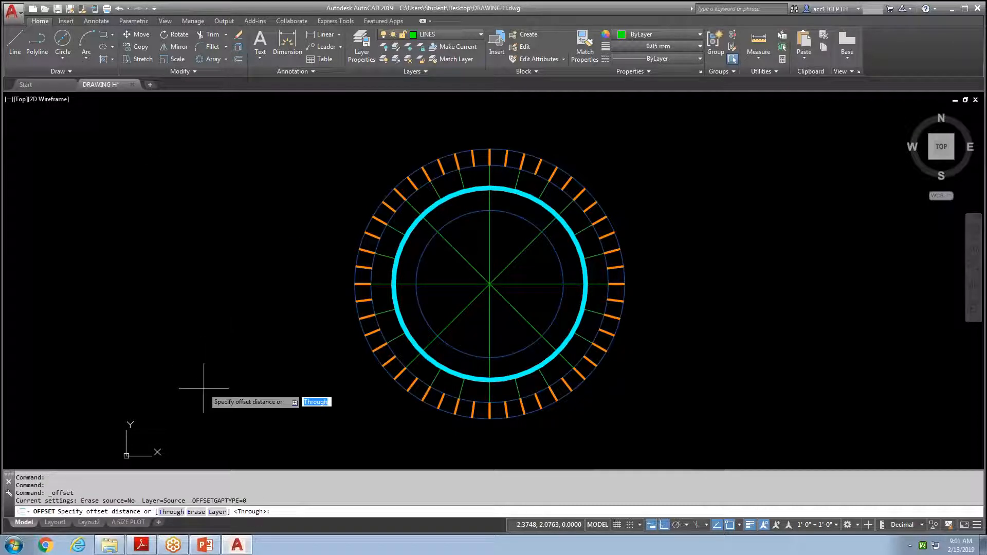
{"action": "type", "text": ".5"}
{"action": "key", "text": "Return"}
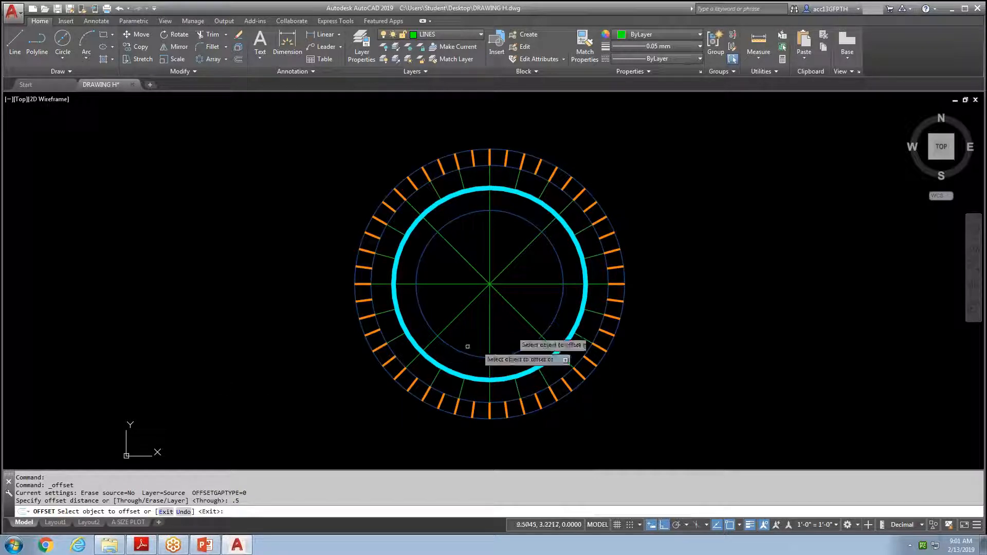
{"action": "left_click", "coordinate": [490, 240]}
{"action": "left_click", "coordinate": [487, 243]}
{"action": "left_click", "coordinate": [488, 244]}
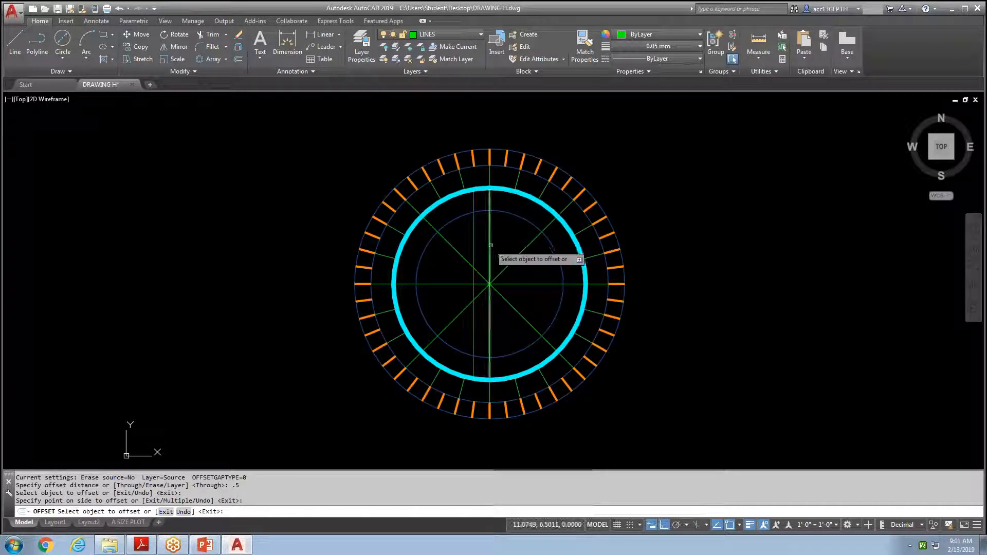
{"action": "left_click", "coordinate": [499, 243]}
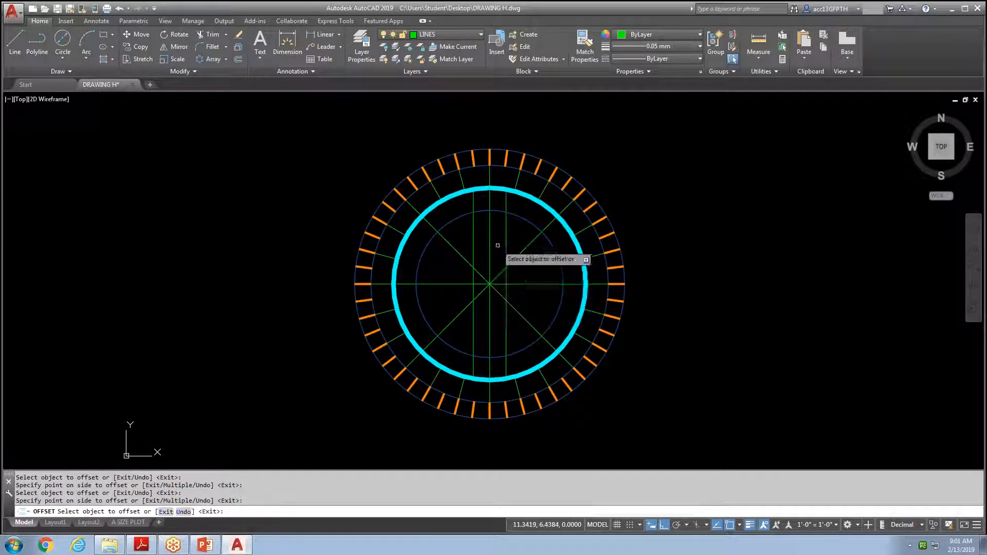
Offset the horizontal diameter line by the same 0.5 distance above and below it.
{"action": "left_click", "coordinate": [533, 282]}
{"action": "left_click", "coordinate": [531, 281]}
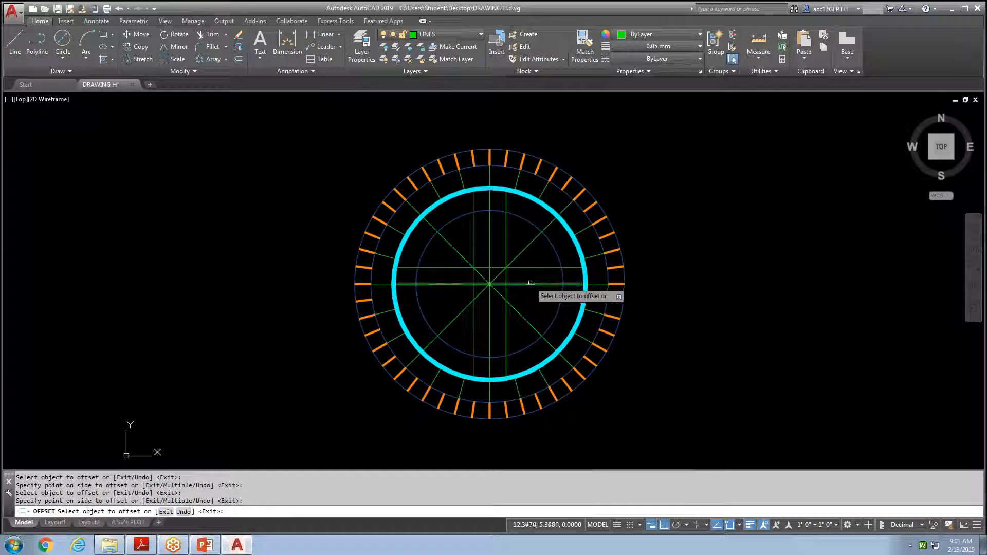
{"action": "left_click", "coordinate": [533, 283]}
{"action": "left_click", "coordinate": [559, 300]}
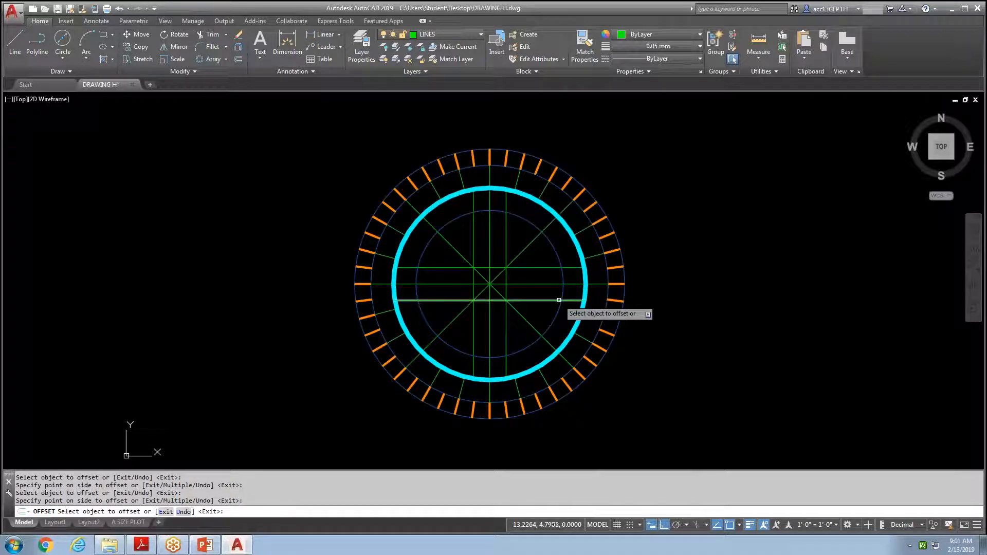
{"action": "key", "text": "Escape"}
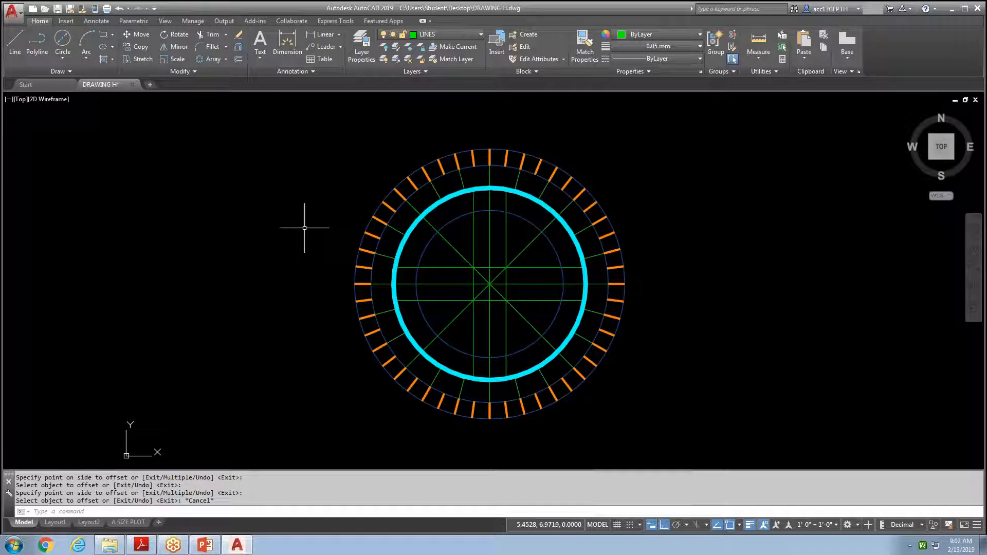
Fillet the upper horizontal and left vertical offset lines with a 0.5 radius in the circle's upper-left quadrant.
{"action": "left_click", "coordinate": [209, 47]}
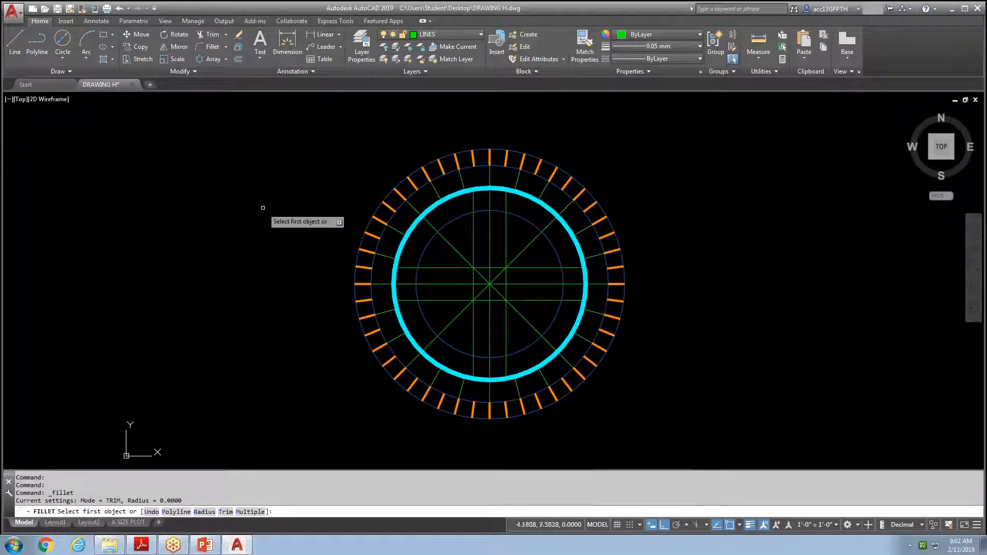
{"action": "left_click", "coordinate": [204, 511]}
{"action": "type", "text": ".5"}
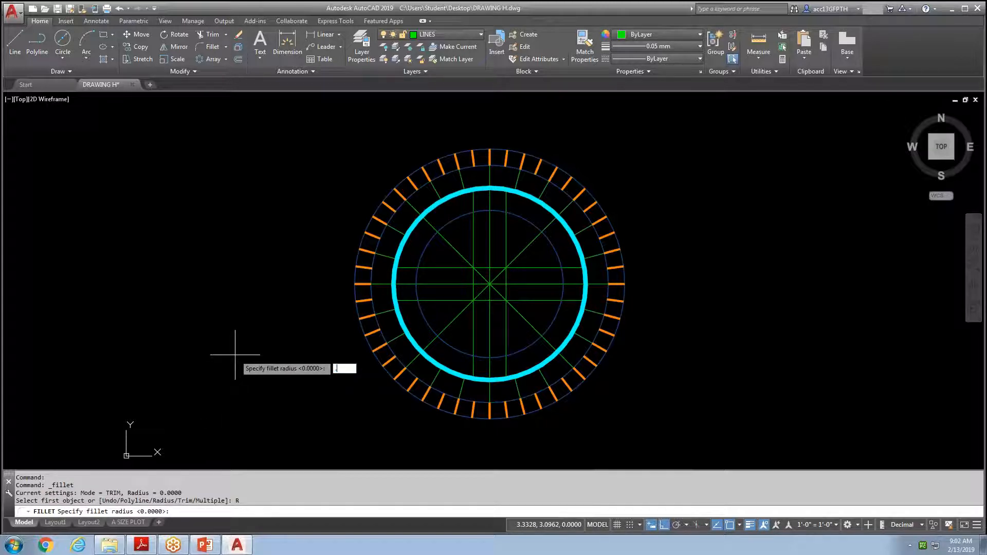
{"action": "key", "text": "Return"}
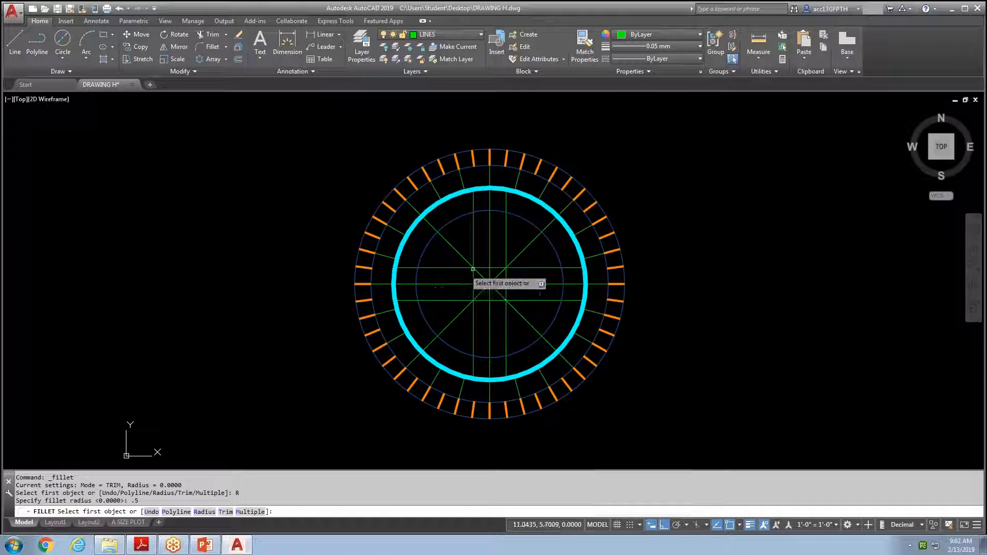
{"action": "left_click", "coordinate": [450, 267]}
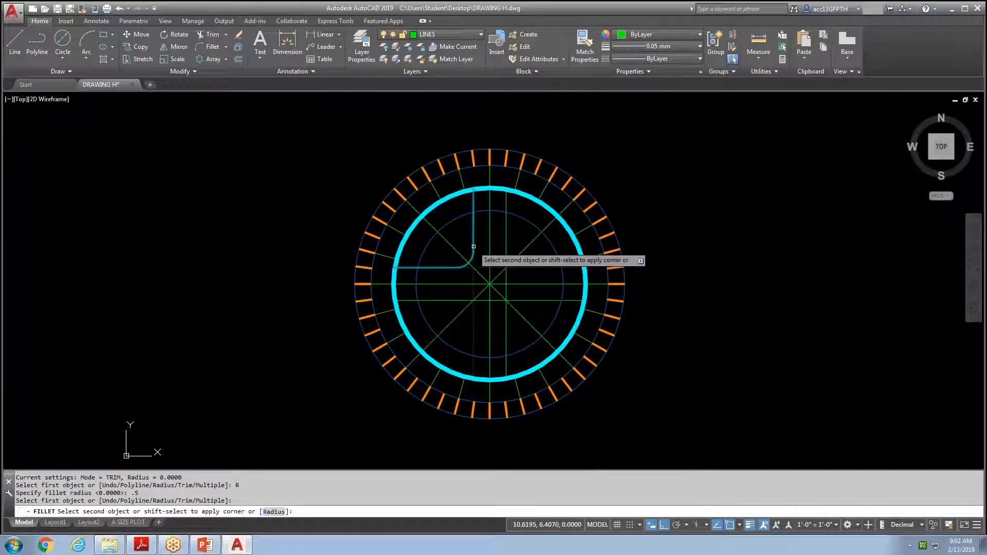
{"action": "left_click", "coordinate": [472, 221]}
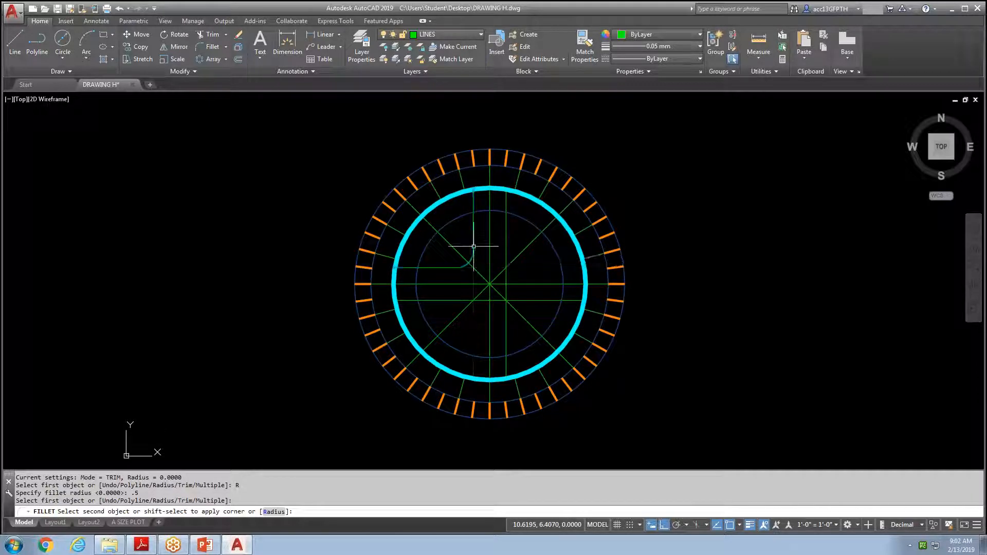
Fillet the right vertical and lower horizontal offset lines with the same 0.5 radius in the lower-right quadrant.
{"action": "right_click", "coordinate": [651, 149]}
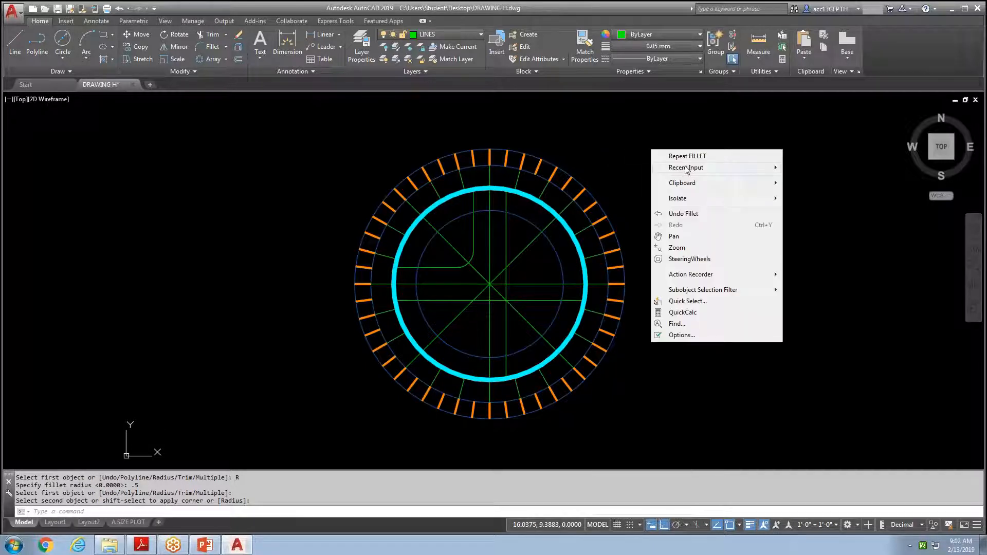
{"action": "left_click", "coordinate": [693, 152]}
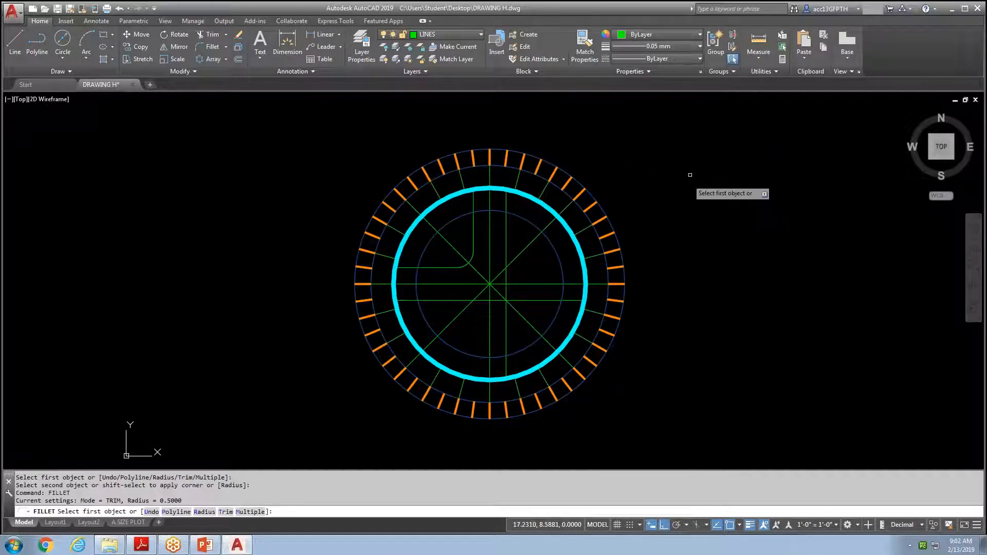
{"action": "left_click", "coordinate": [506, 332]}
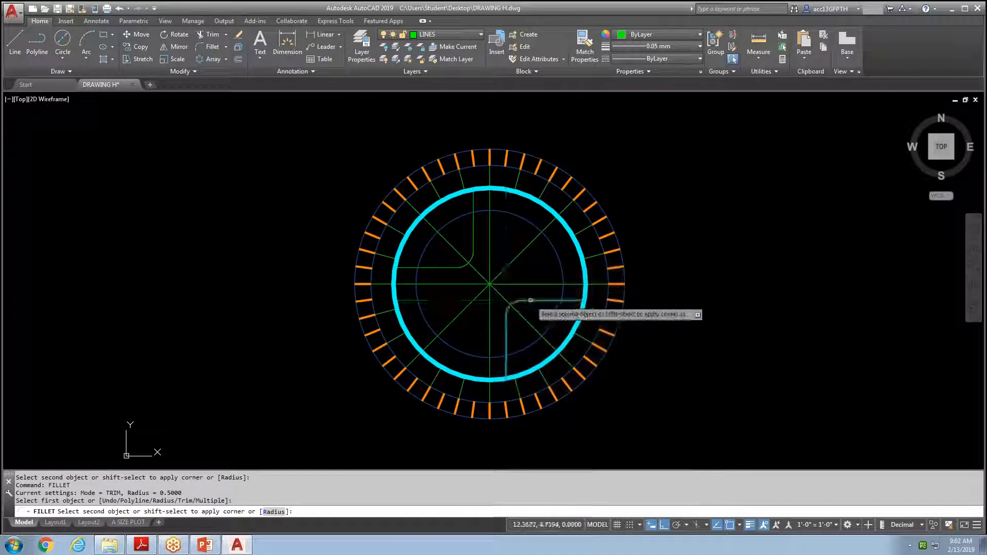
{"action": "left_click", "coordinate": [529, 300]}
{"action": "key", "text": "Escape"}
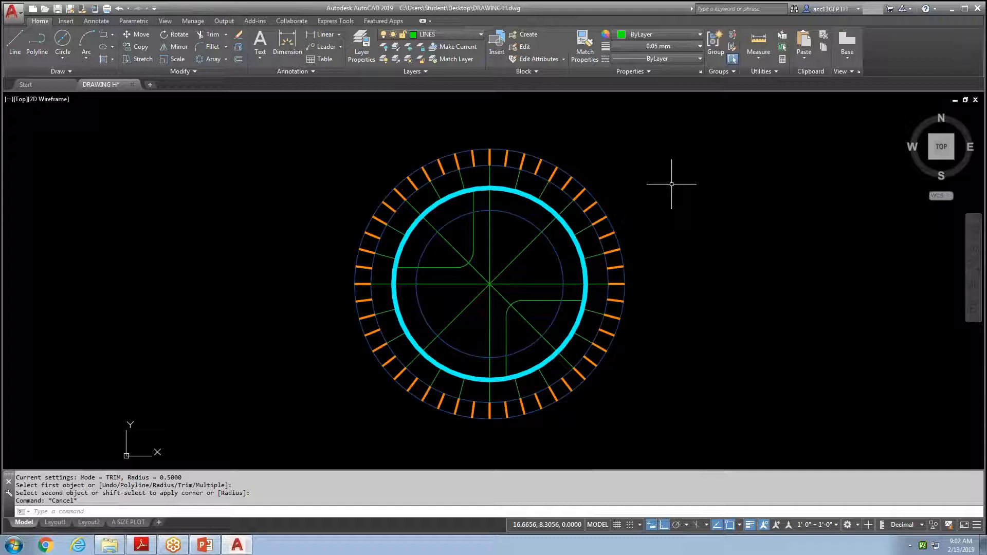
Mirror the lower-right filleted lines and their arc across the horizontal diameter into the upper-right quadrant, keeping the source objects.
{"action": "left_click", "coordinate": [178, 46]}
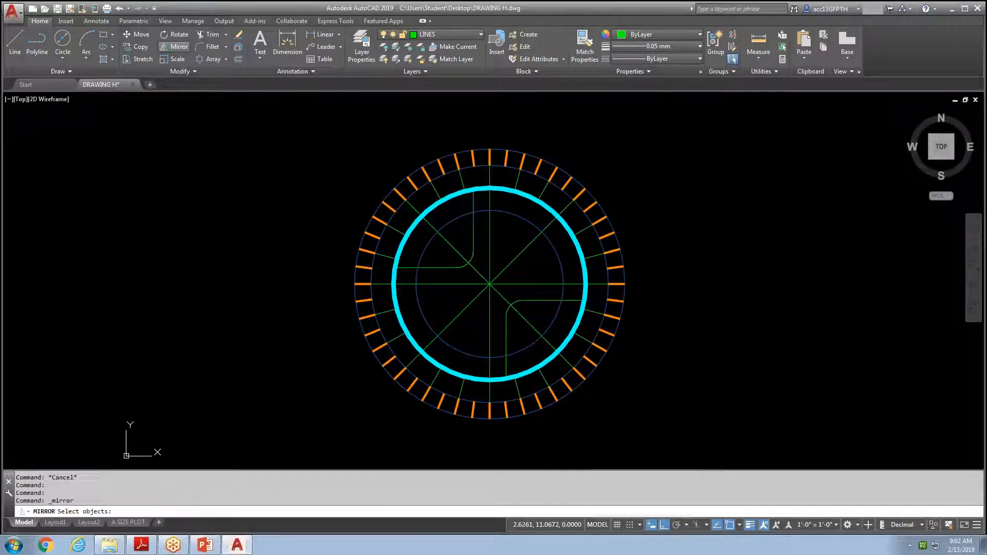
{"action": "left_click", "coordinate": [535, 301]}
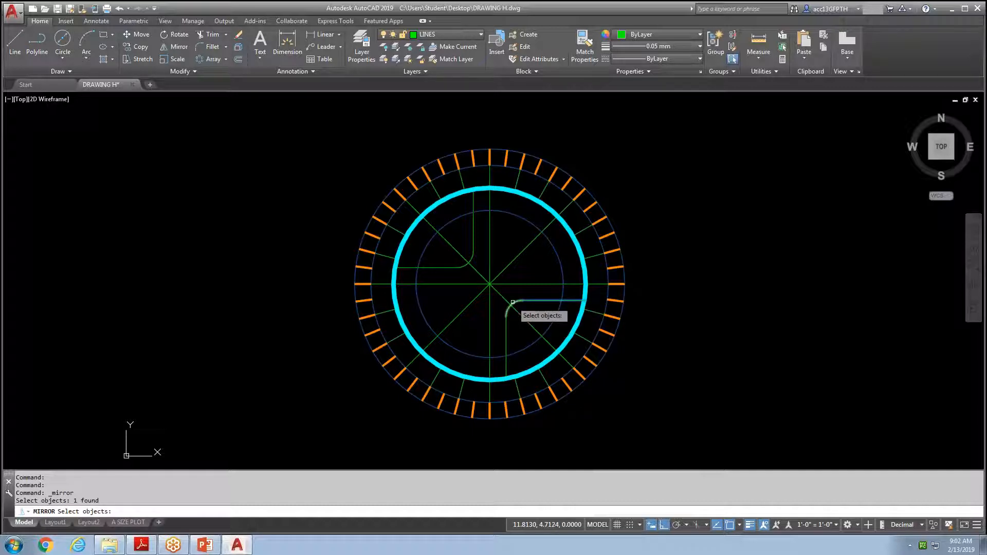
{"action": "left_click", "coordinate": [512, 302]}
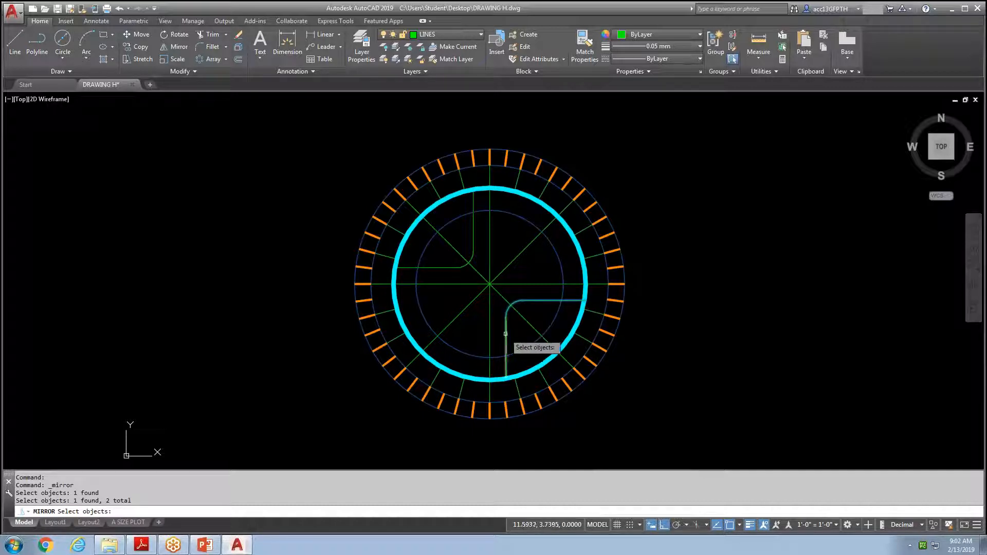
{"action": "left_click", "coordinate": [510, 263]}
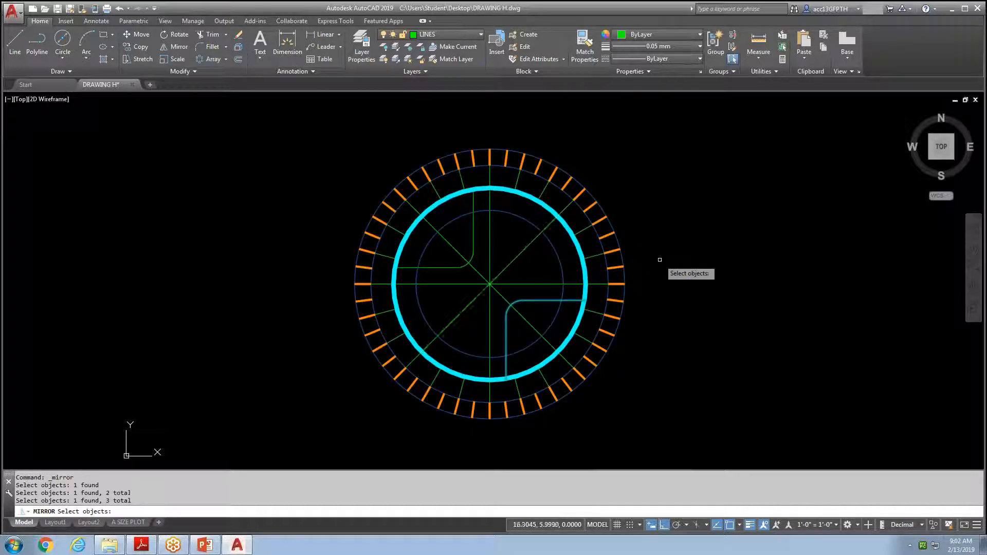
{"action": "key", "text": "Return"}
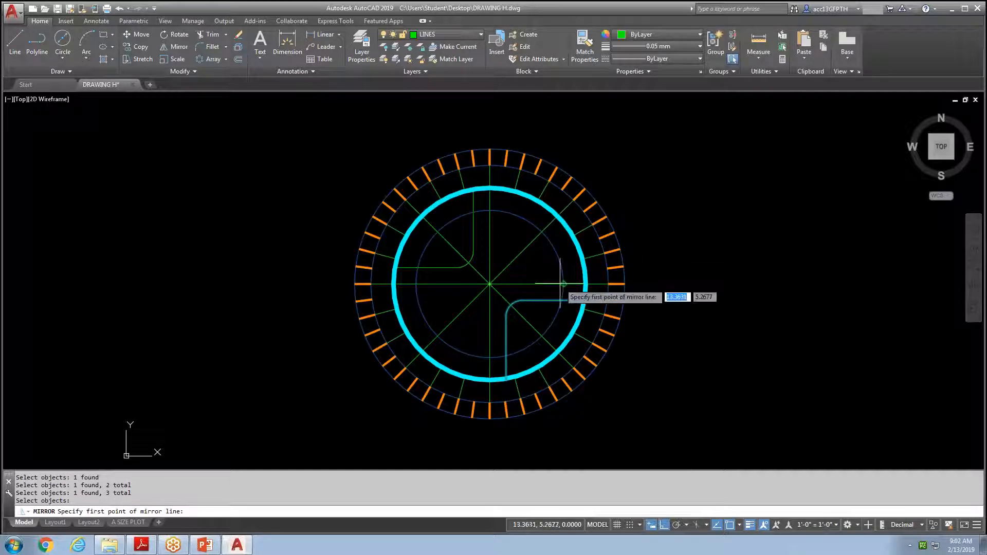
{"action": "left_click", "coordinate": [605, 284]}
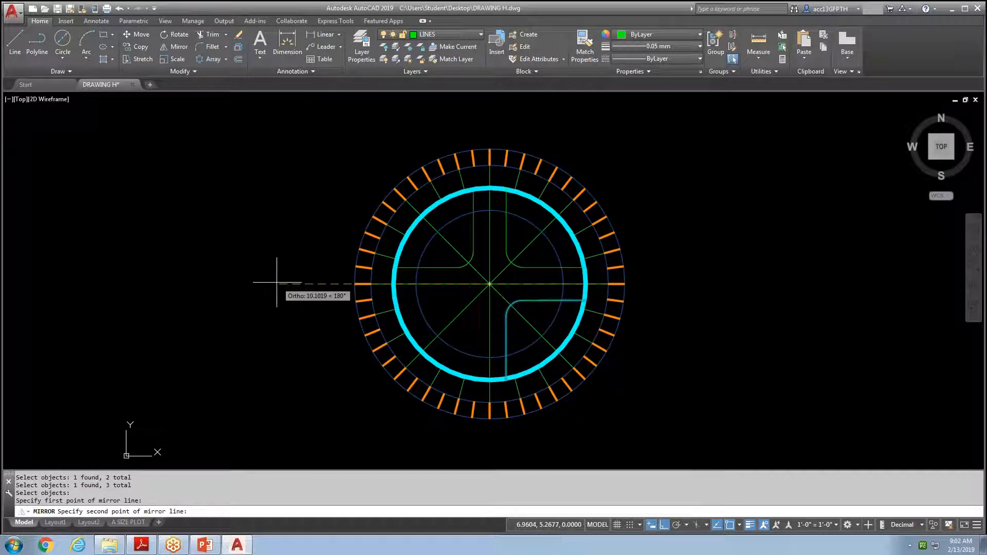
{"action": "left_click", "coordinate": [250, 280]}
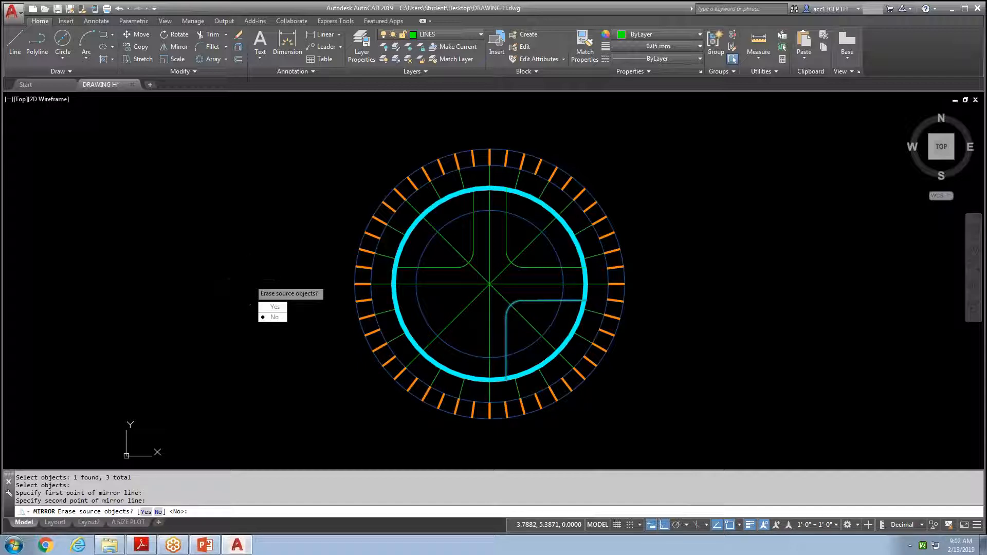
{"action": "key", "text": "Return"}
Mirror the upper-left filleted lines and arc across the horizontal diameter into the lower-left quadrant, keeping the originals.
{"action": "right_click", "coordinate": [226, 221]}
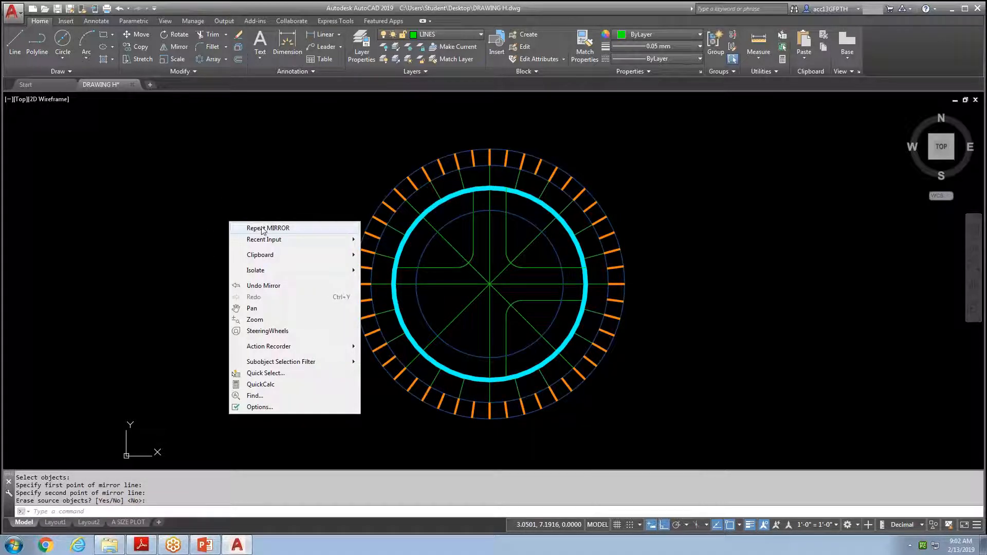
{"action": "left_click", "coordinate": [267, 226]}
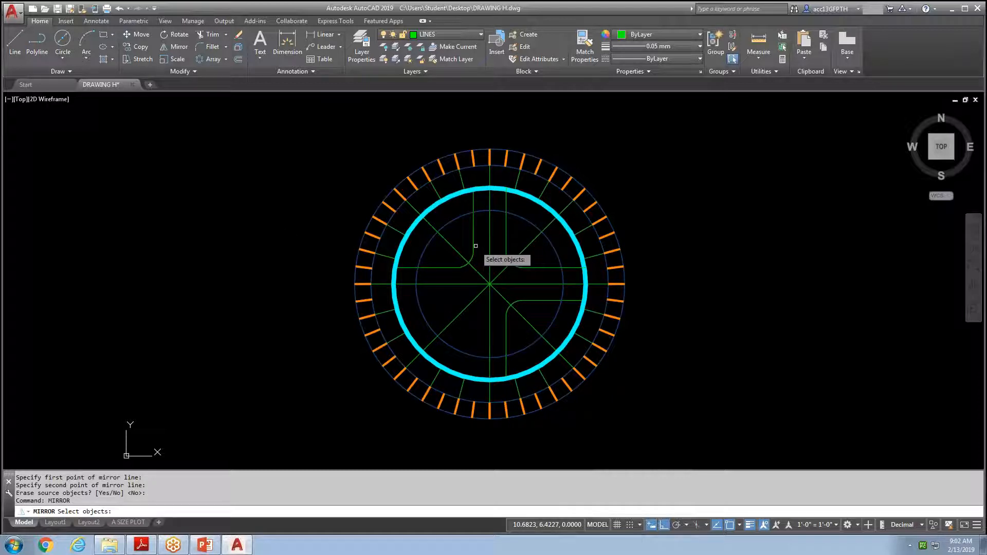
{"action": "left_click", "coordinate": [474, 253]}
{"action": "left_click", "coordinate": [474, 250]}
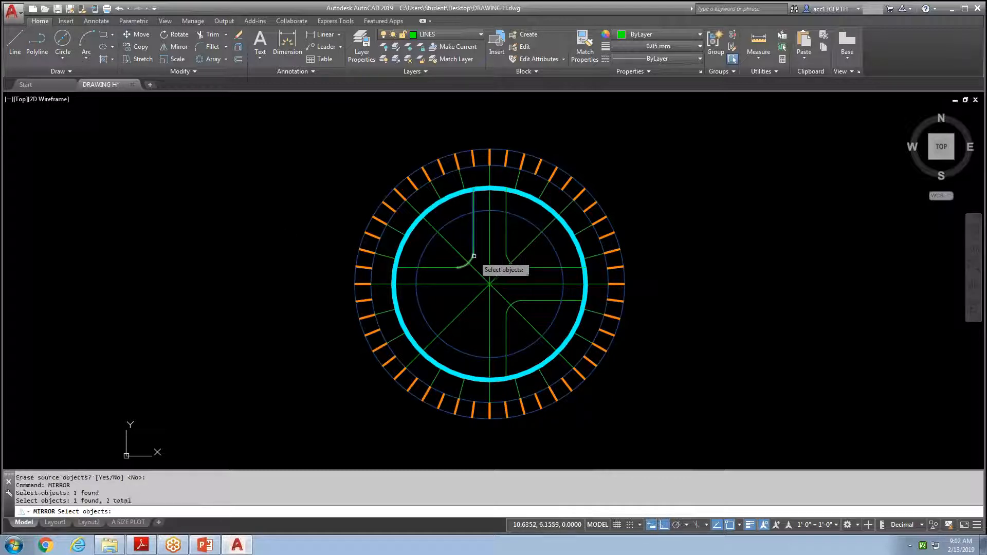
{"action": "left_click", "coordinate": [447, 268]}
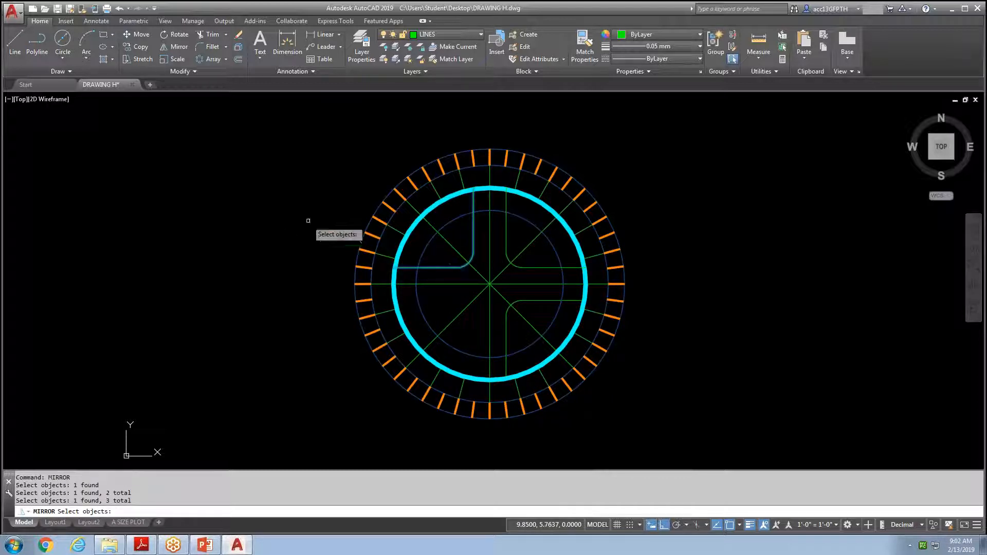
{"action": "key", "text": "Return"}
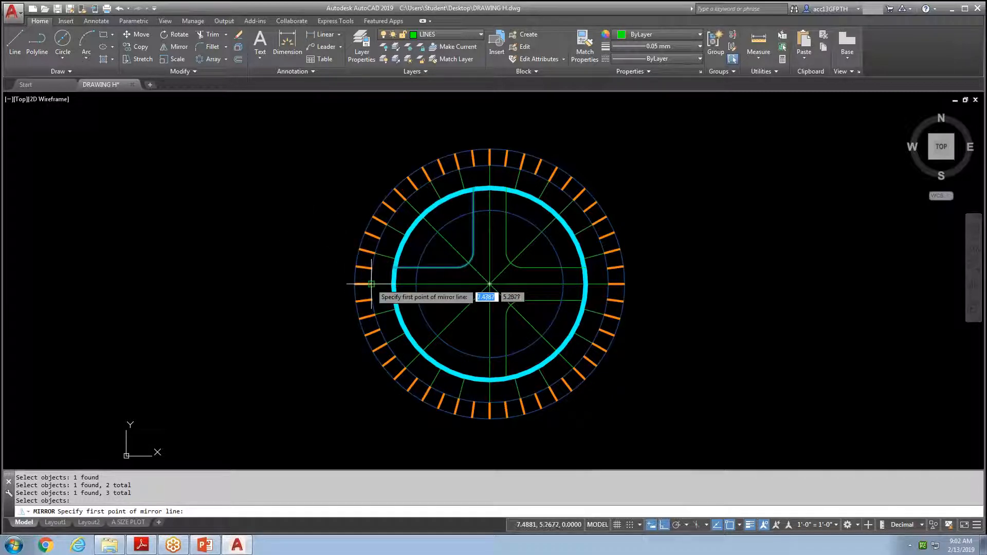
{"action": "left_click", "coordinate": [370, 283]}
{"action": "left_click", "coordinate": [282, 304]}
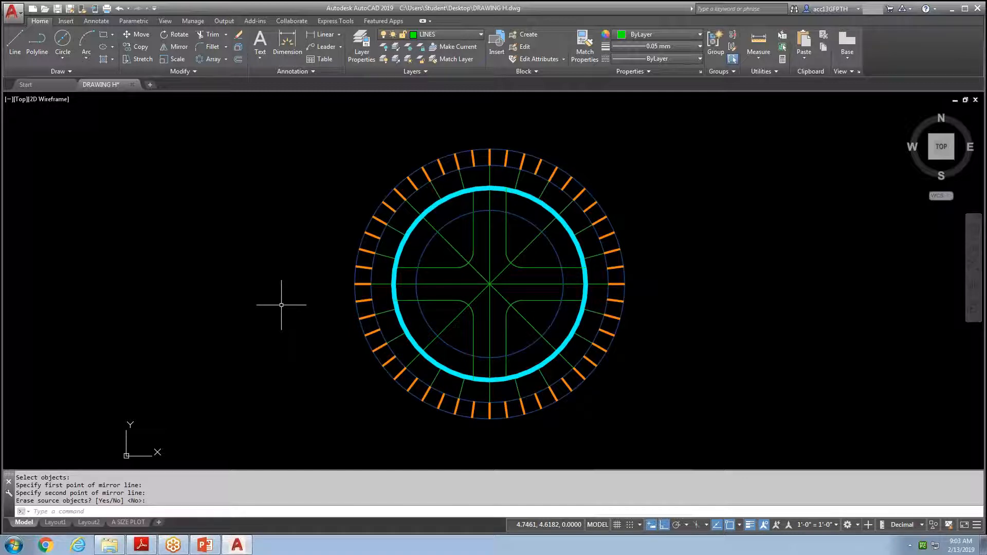
Offset the horizontal diameter line by 1.5 both above and below it.
{"action": "type", "text": "o"}
{"action": "key", "text": "Return"}
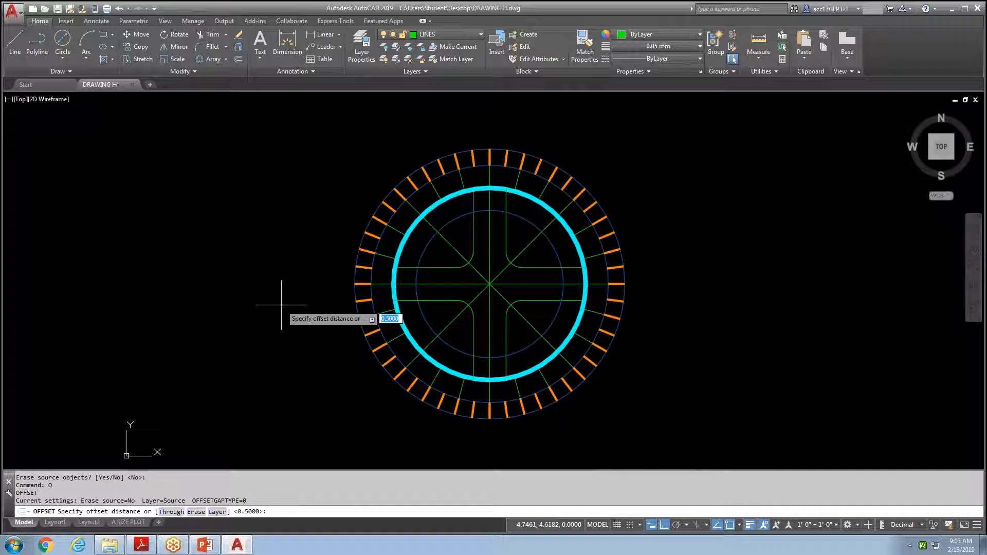
{"action": "type", "text": "1.5"}
{"action": "key", "text": "Return"}
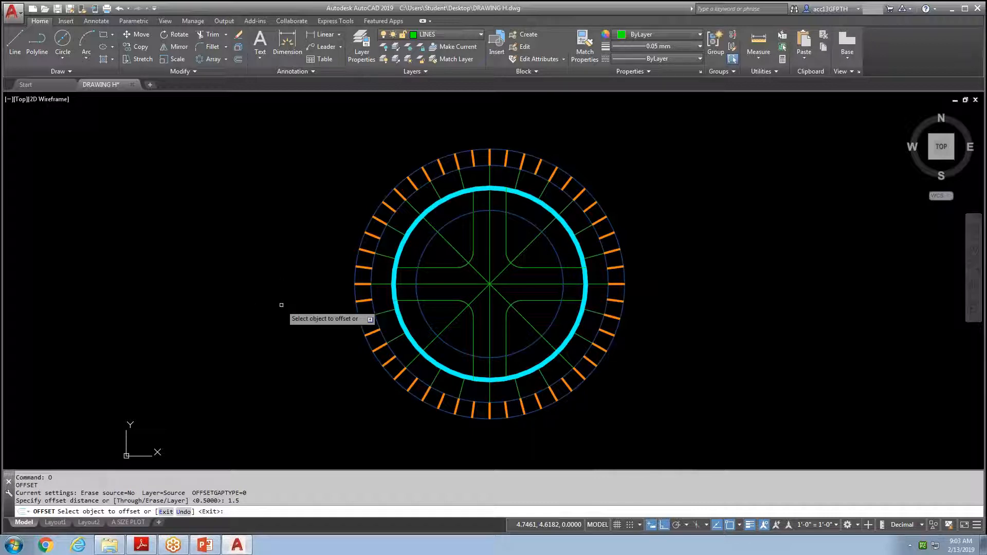
{"action": "left_click", "coordinate": [434, 282]}
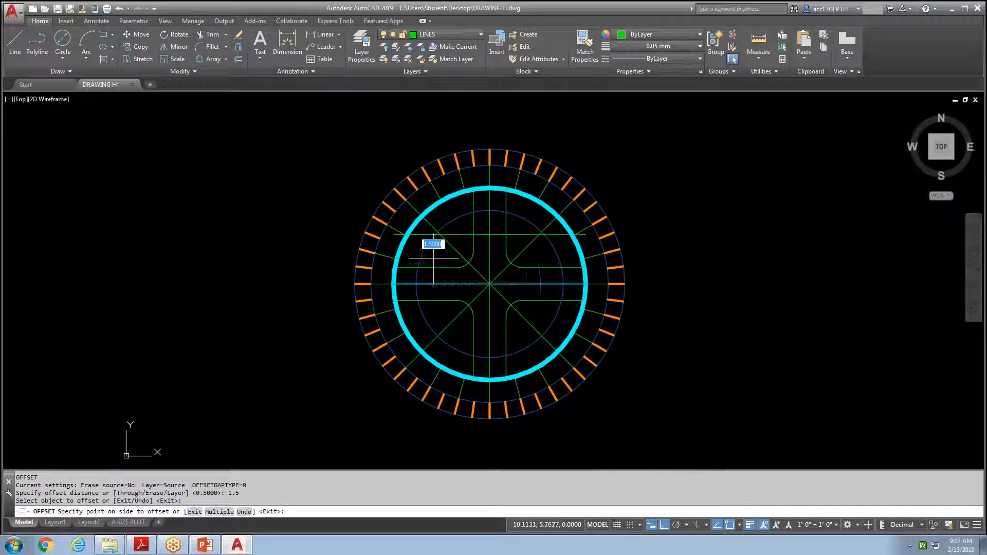
{"action": "left_click", "coordinate": [432, 241]}
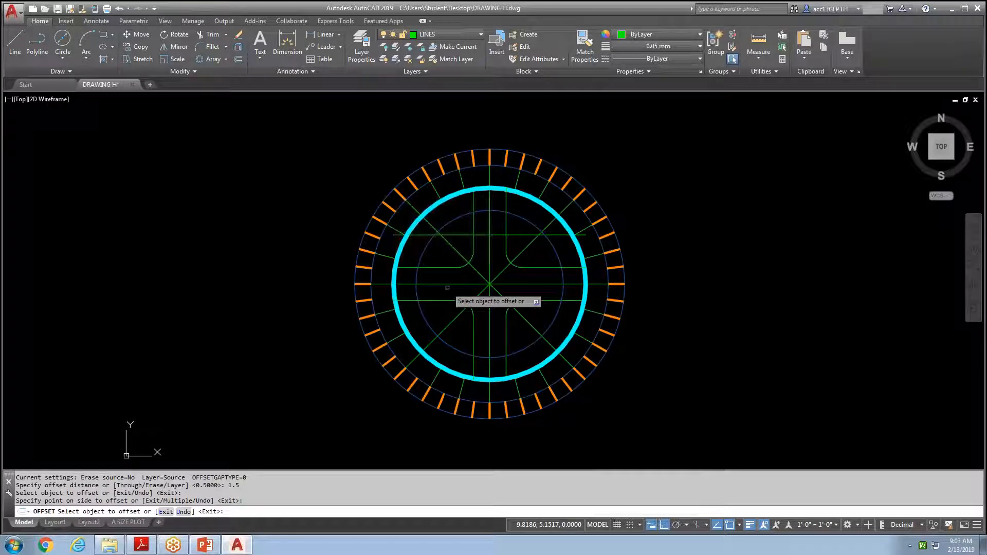
{"action": "left_click", "coordinate": [448, 283]}
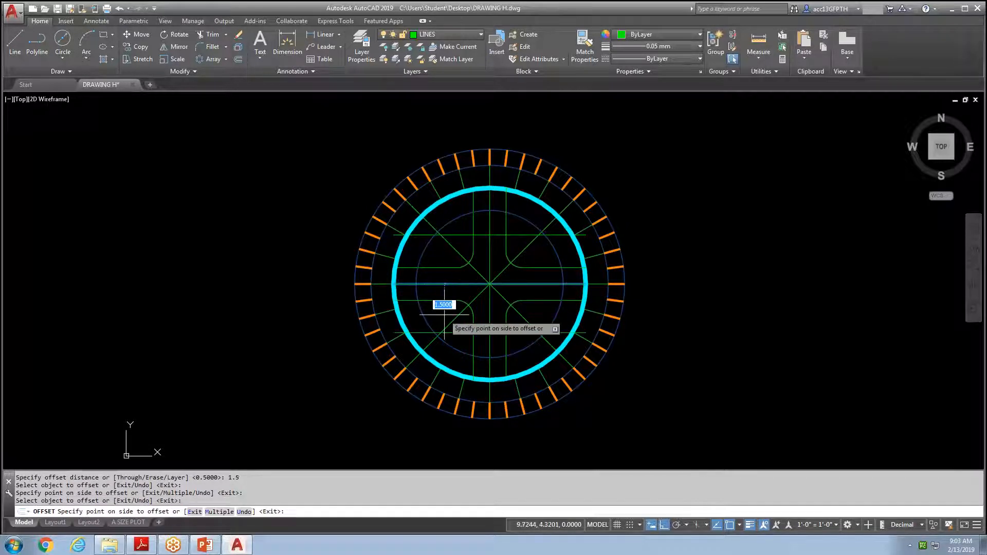
{"action": "left_click", "coordinate": [442, 305]}
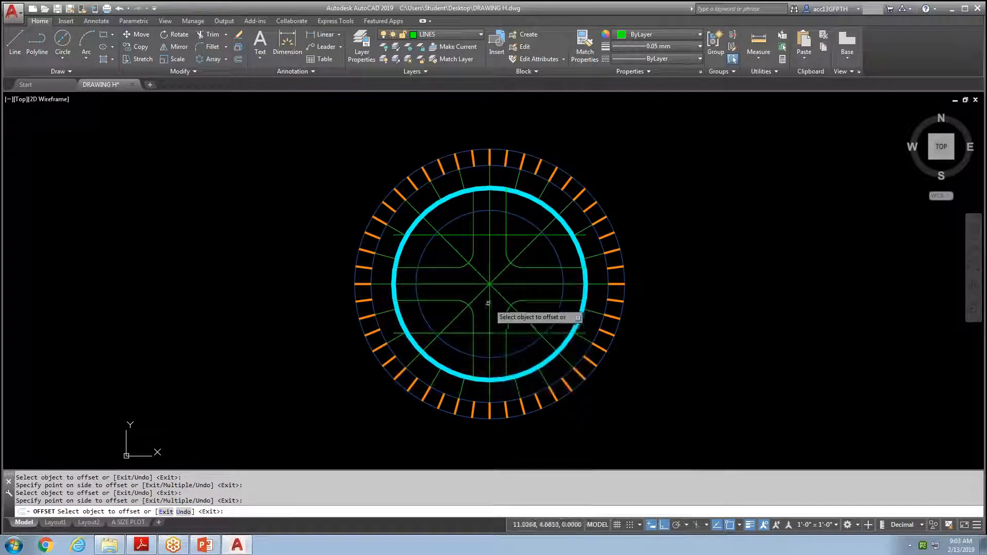
Offset the vertical diameter line by the same 1.5 distance to its right and left, and end the Offset command.
{"action": "left_click", "coordinate": [489, 307]}
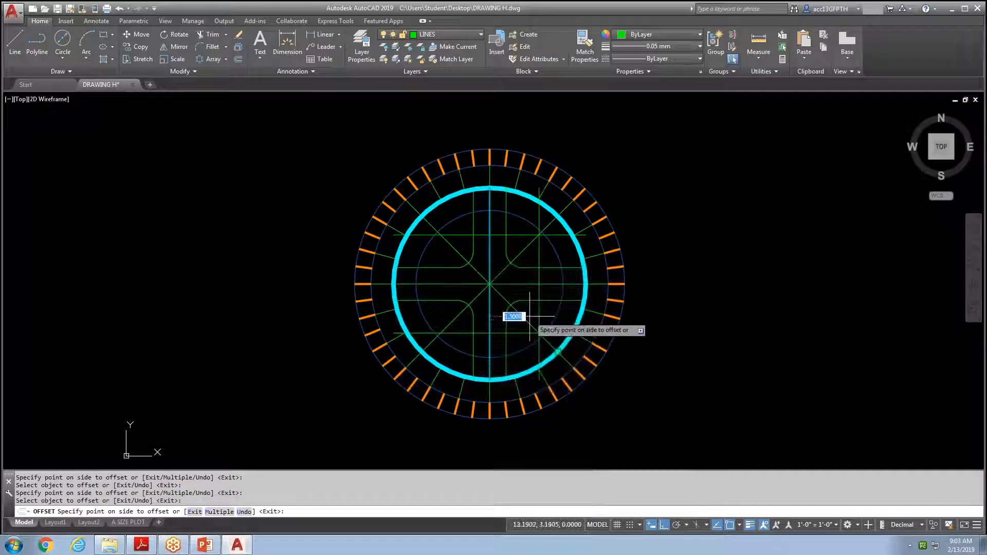
{"action": "left_click", "coordinate": [501, 318]}
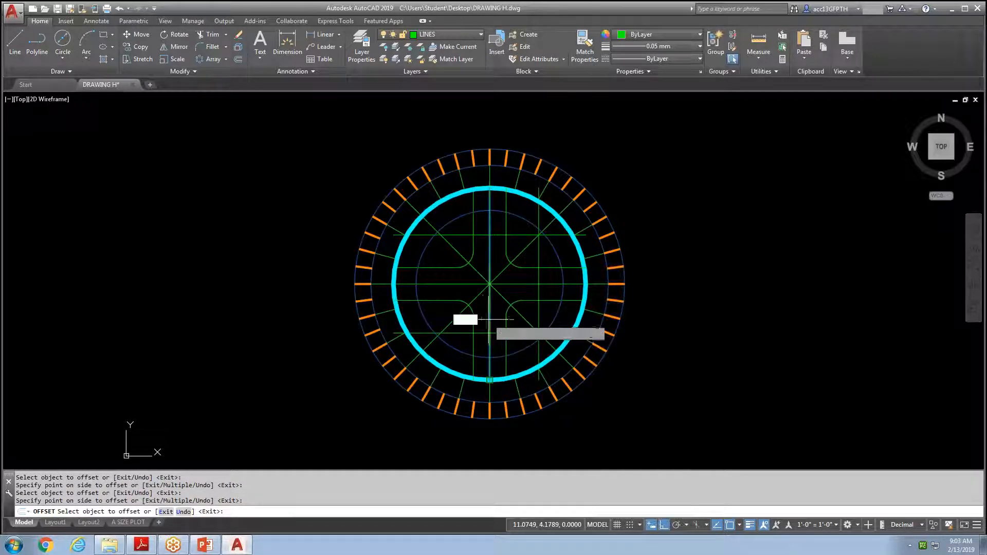
{"action": "left_click", "coordinate": [488, 320]}
{"action": "left_click", "coordinate": [462, 308]}
{"action": "key", "text": "Escape"}
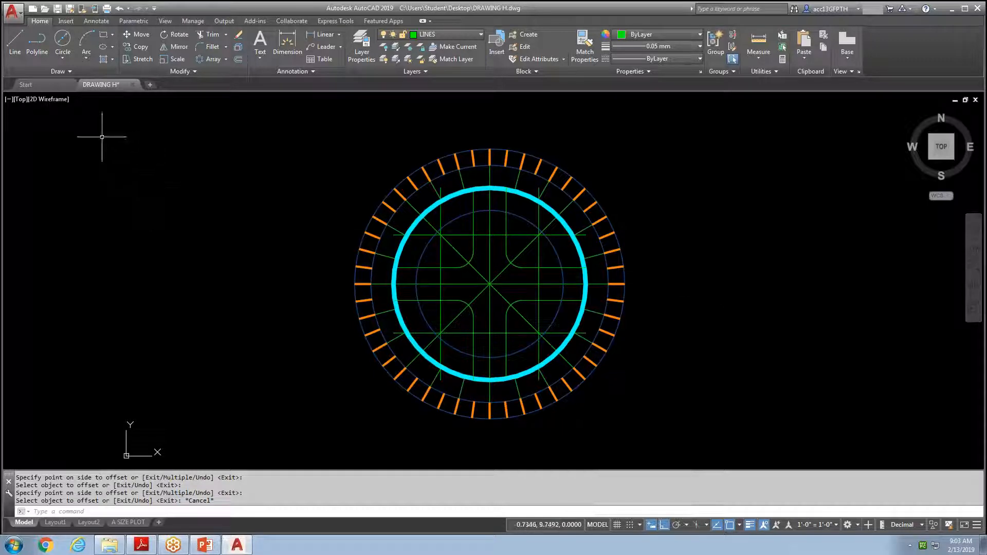
Make HOLES the current layer.
{"action": "left_click", "coordinate": [472, 33]}
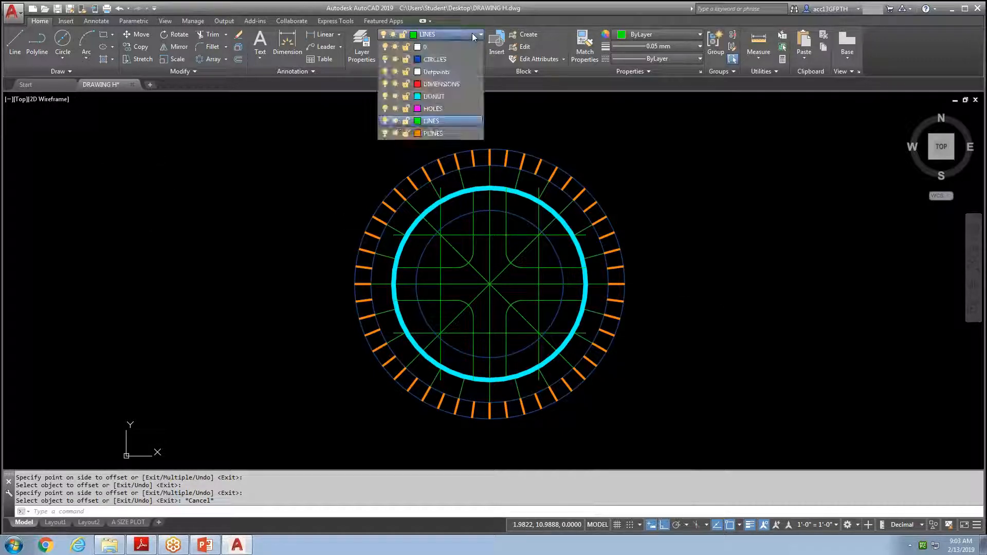
{"action": "left_click", "coordinate": [432, 109]}
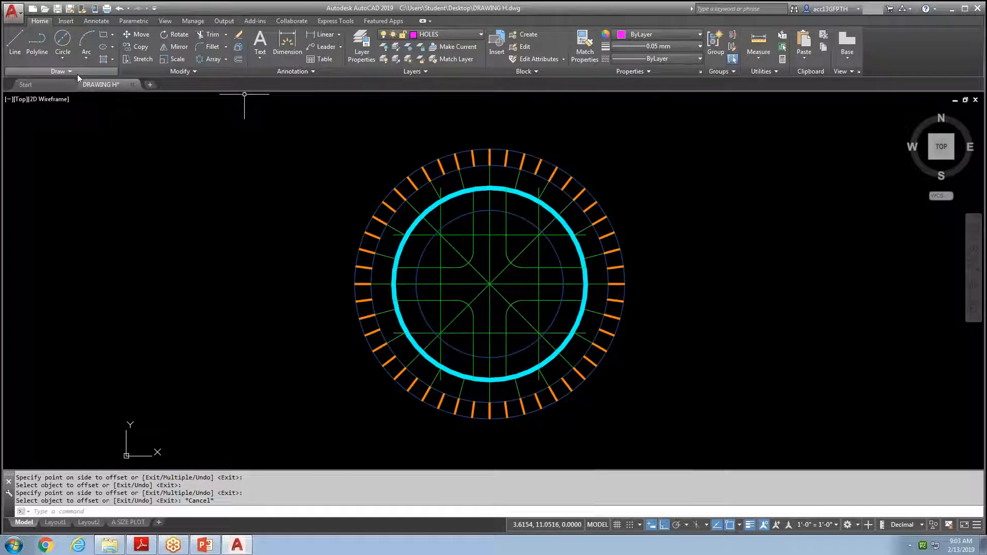
Try a 0.125 diameter circle where the right inner vertical line crosses the lower 1.5 offset line, and undo it.
{"action": "left_click", "coordinate": [63, 58]}
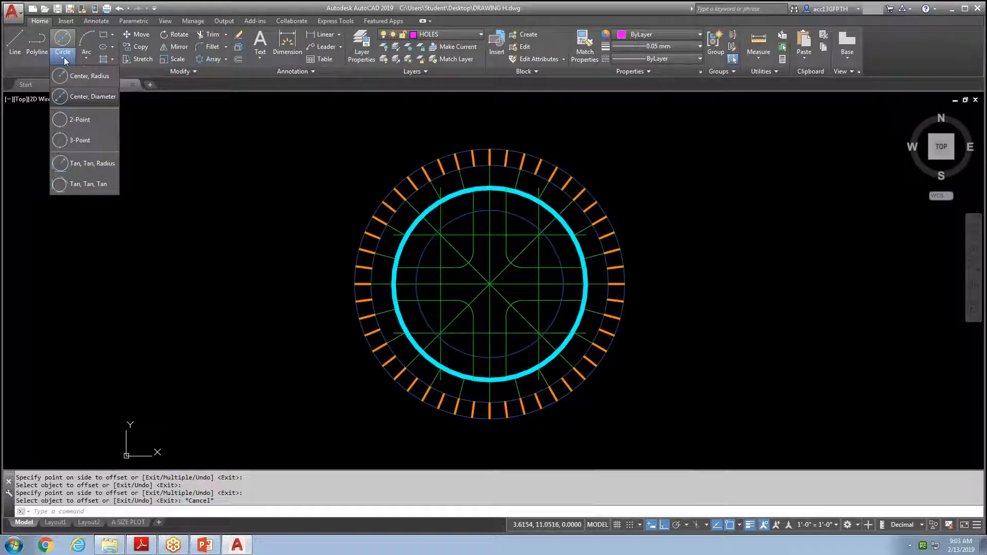
{"action": "left_click", "coordinate": [87, 96]}
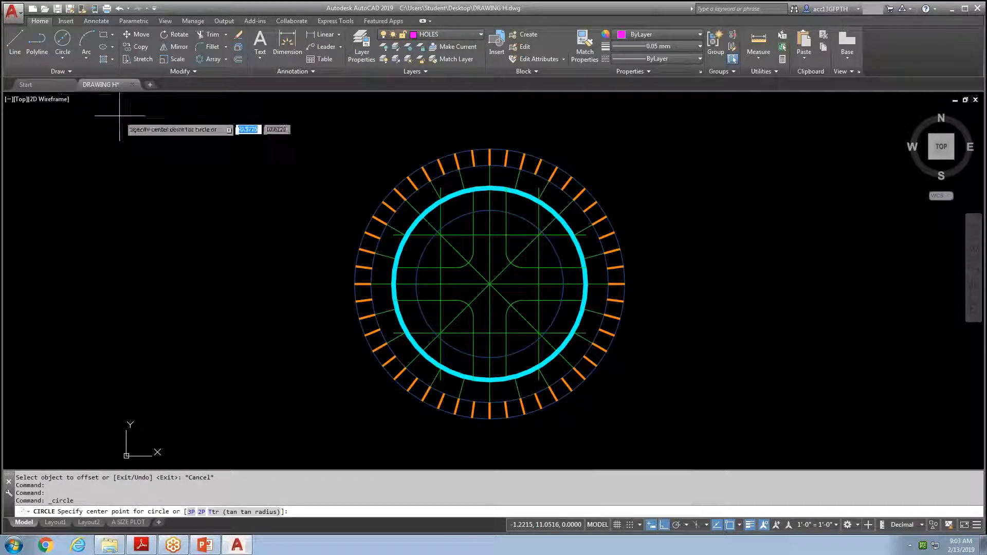
{"action": "left_click", "coordinate": [506, 333]}
{"action": "type", "text": ".125"}
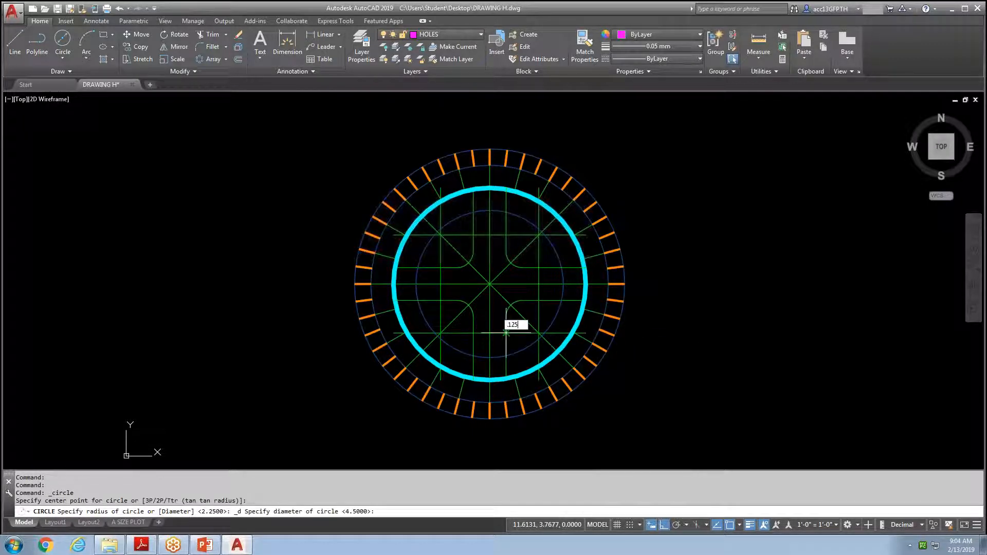
{"action": "key", "text": "Return"}
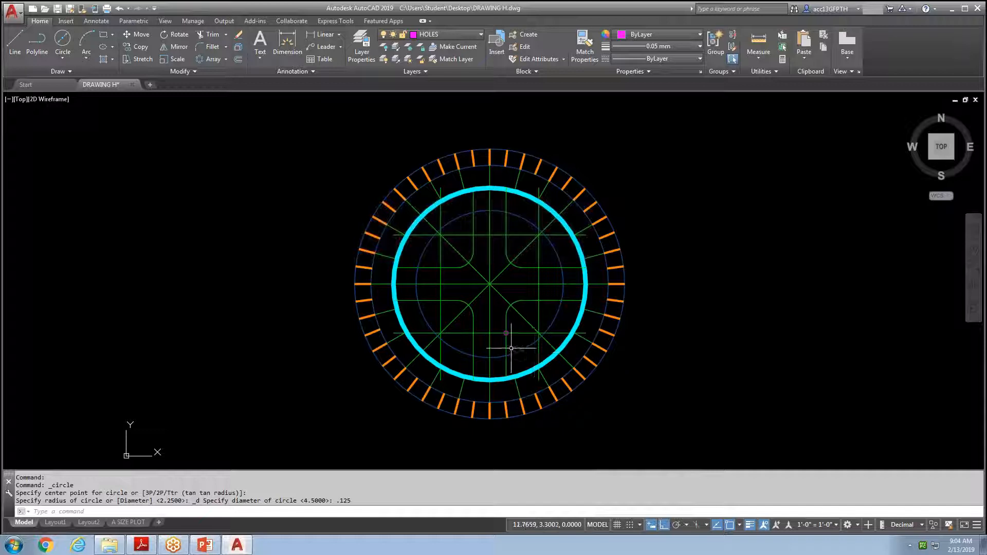
{"action": "scroll", "coordinate": [511, 348], "scroll_direction": "up", "scroll_amount": 2}
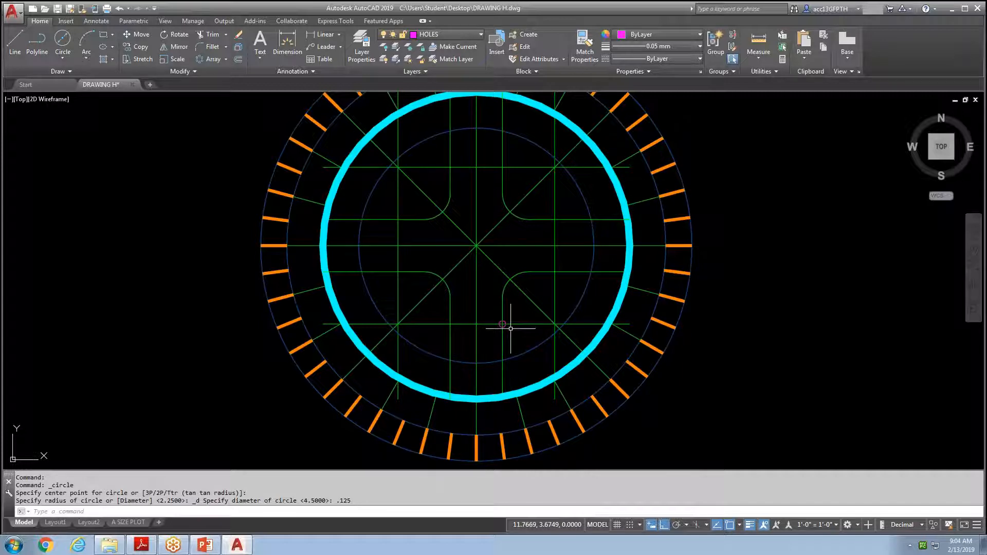
{"action": "key", "text": "ctrl+z"}
{"action": "key", "text": "ctrl+z"}
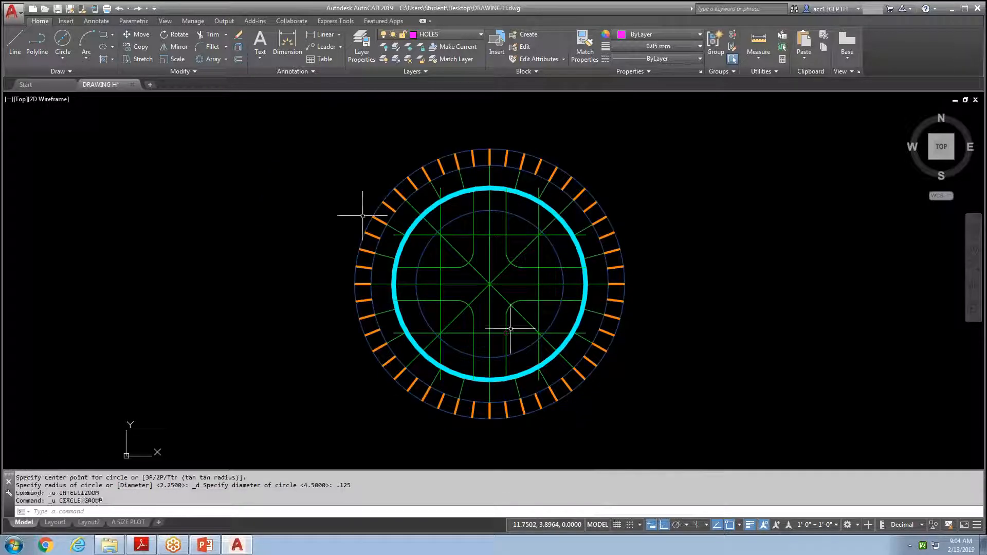
Draw a 0.25 diameter circle centred where the right inner vertical line crosses the lower 1.5 offset line.
{"action": "left_click", "coordinate": [61, 59]}
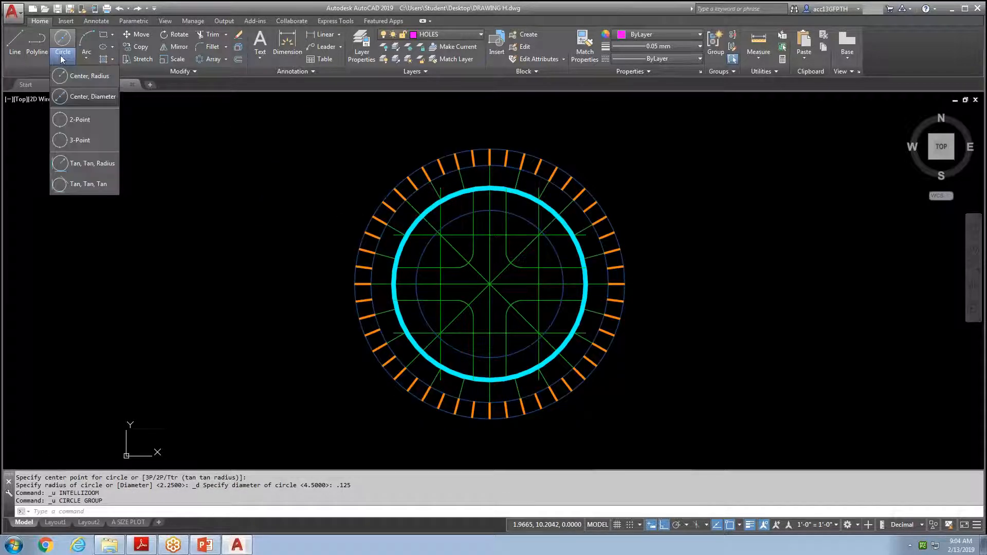
{"action": "left_click", "coordinate": [84, 97]}
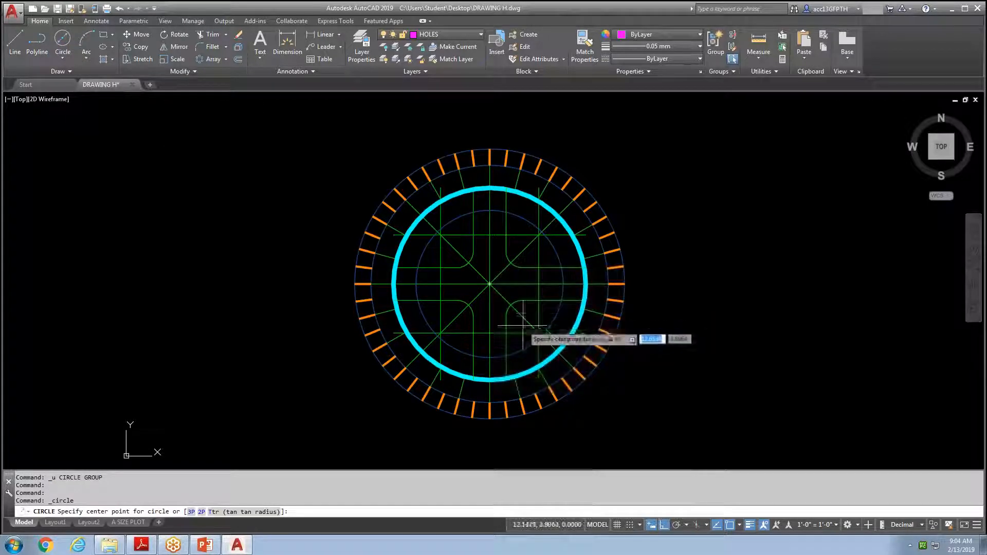
{"action": "left_click", "coordinate": [506, 332]}
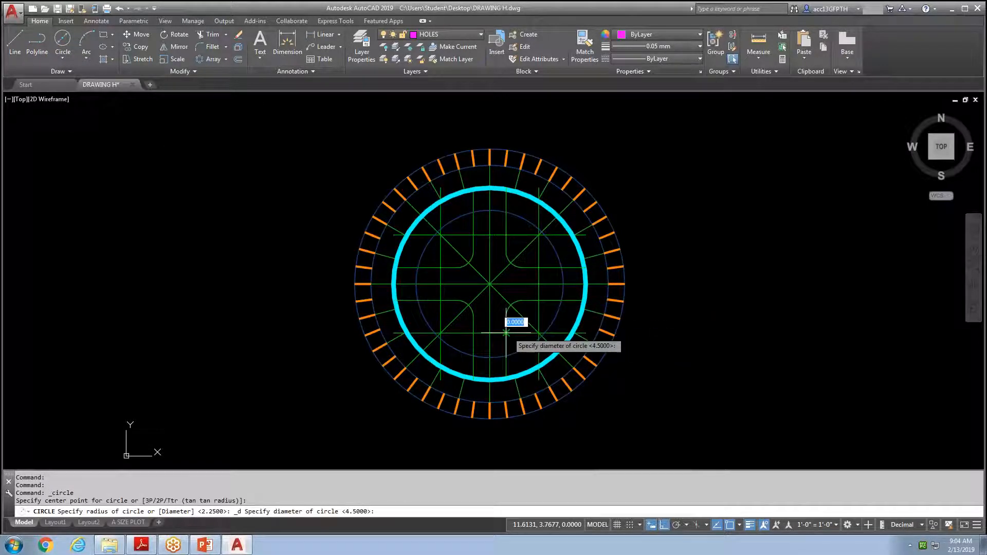
{"action": "type", "text": ".25"}
{"action": "key", "text": "Return"}
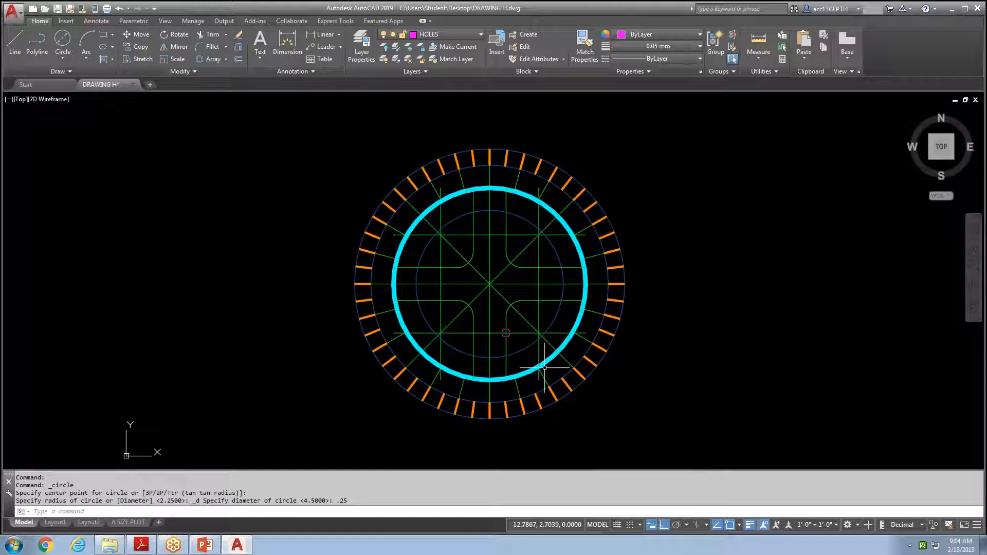
{"action": "scroll", "coordinate": [544, 368], "scroll_direction": "up", "scroll_amount": 2}
{"action": "middle_click_drag", "start_coordinate": [543, 369], "coordinate": [520, 381]}
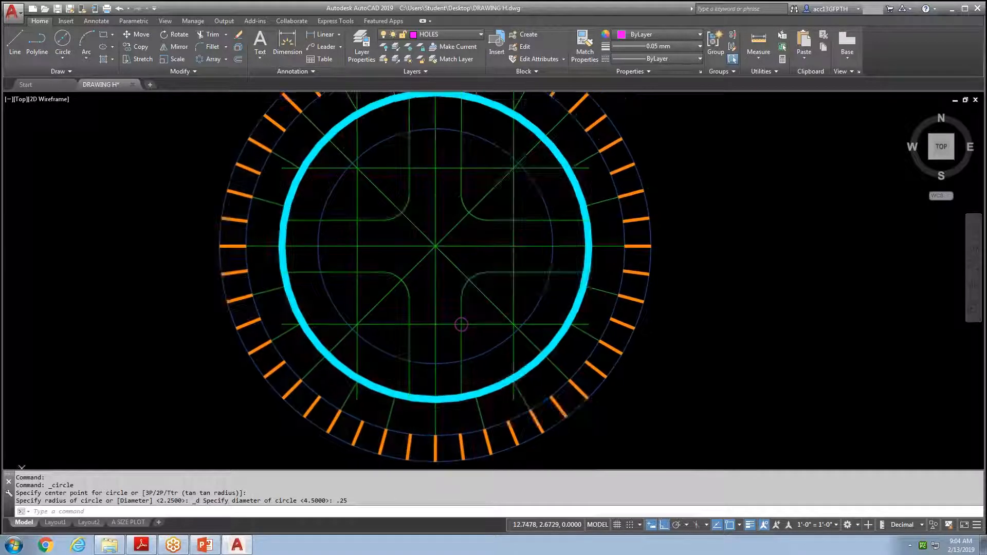
Copy the 0.25 circle from its centre to the left inner vertical on the lower offset line and both inner horizontals on the left offset line.
{"action": "left_click", "coordinate": [143, 51]}
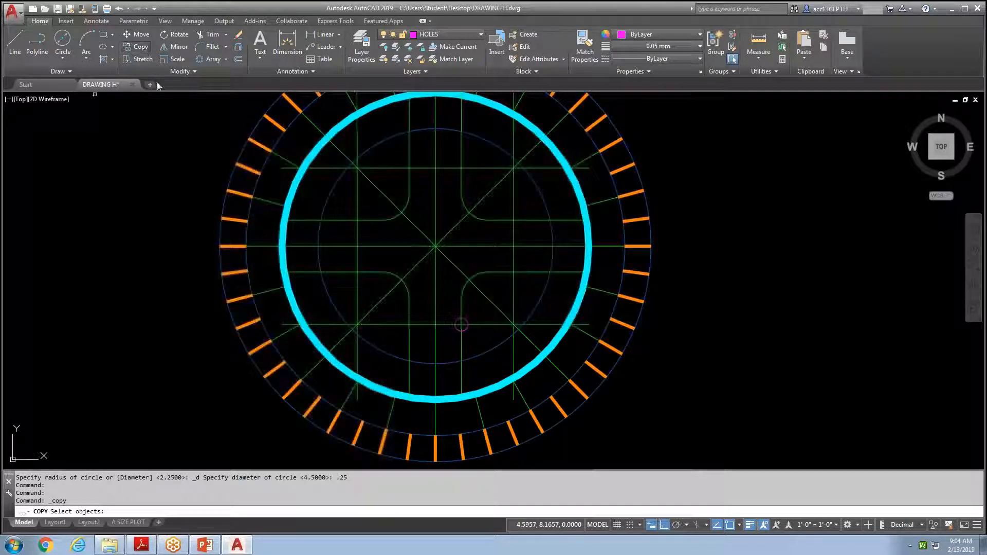
{"action": "left_click", "coordinate": [464, 325]}
{"action": "key", "text": "Return"}
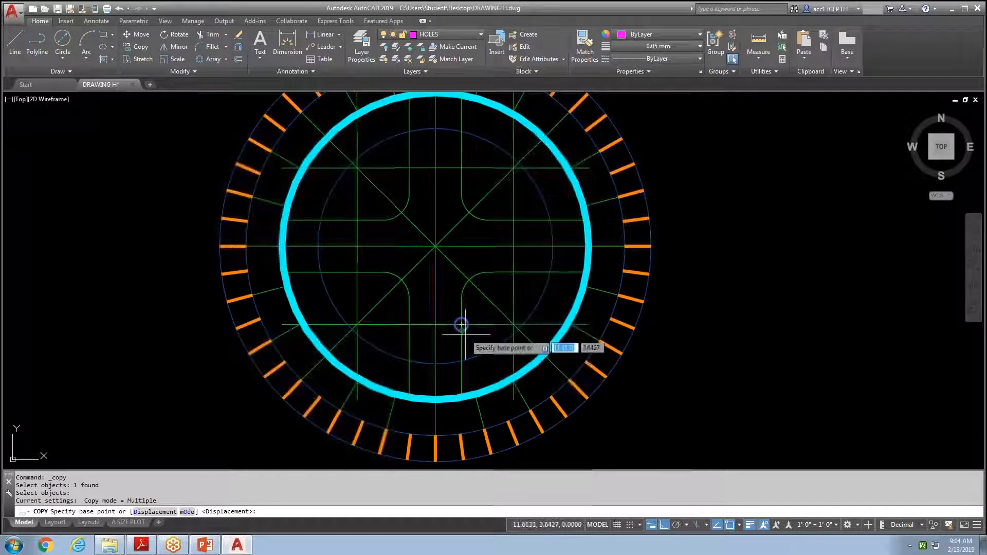
{"action": "left_click", "coordinate": [460, 324]}
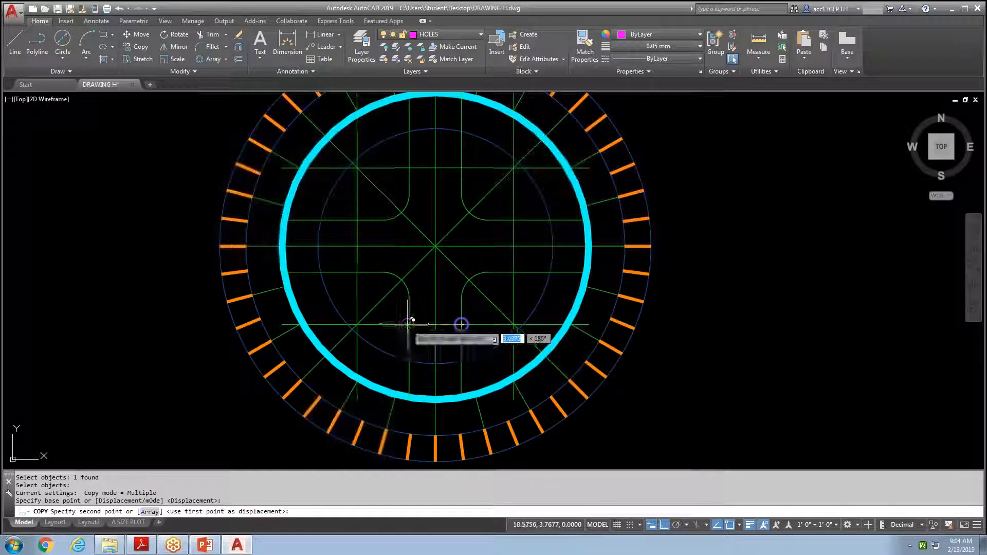
{"action": "left_click", "coordinate": [409, 324]}
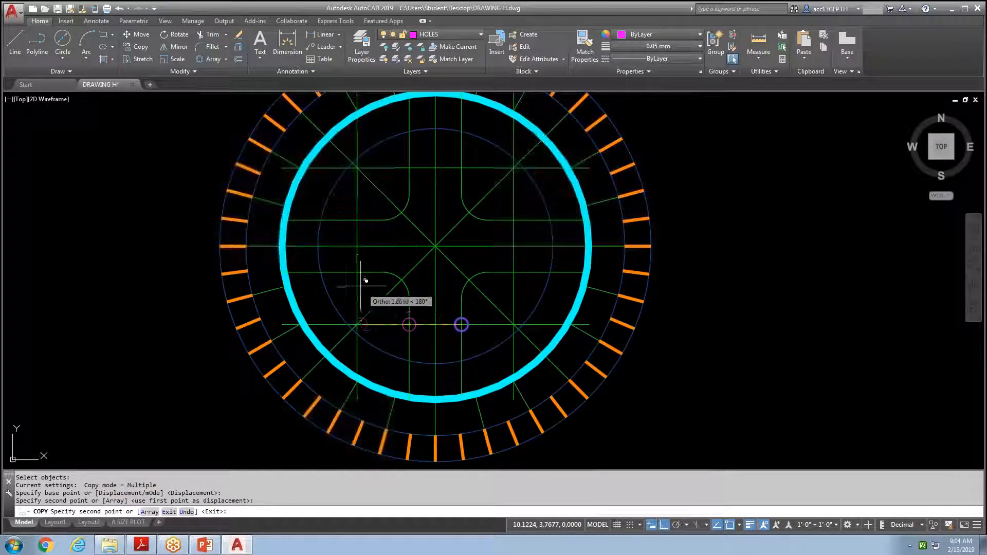
{"action": "left_click", "coordinate": [356, 325]}
{"action": "left_click", "coordinate": [362, 273]}
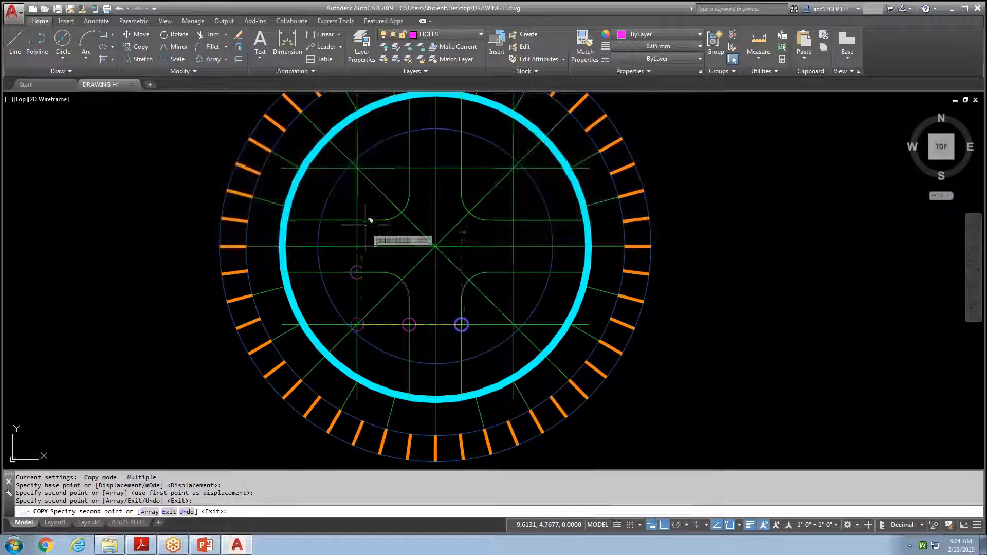
{"action": "left_click", "coordinate": [362, 214]}
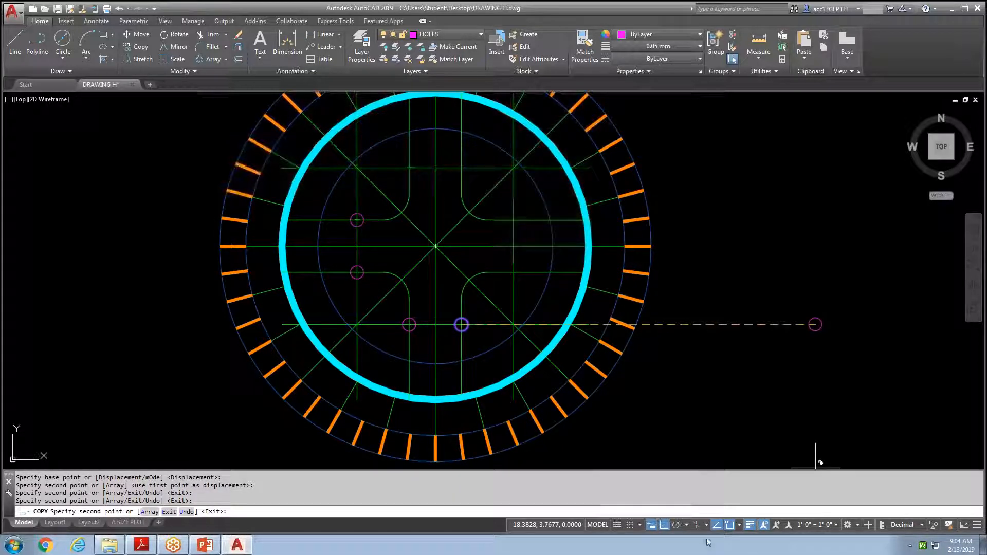
Turn on polar tracking and copy the circle to the inner-line crossings on the upper and right 1.5 offset lines.
{"action": "left_click", "coordinate": [675, 526]}
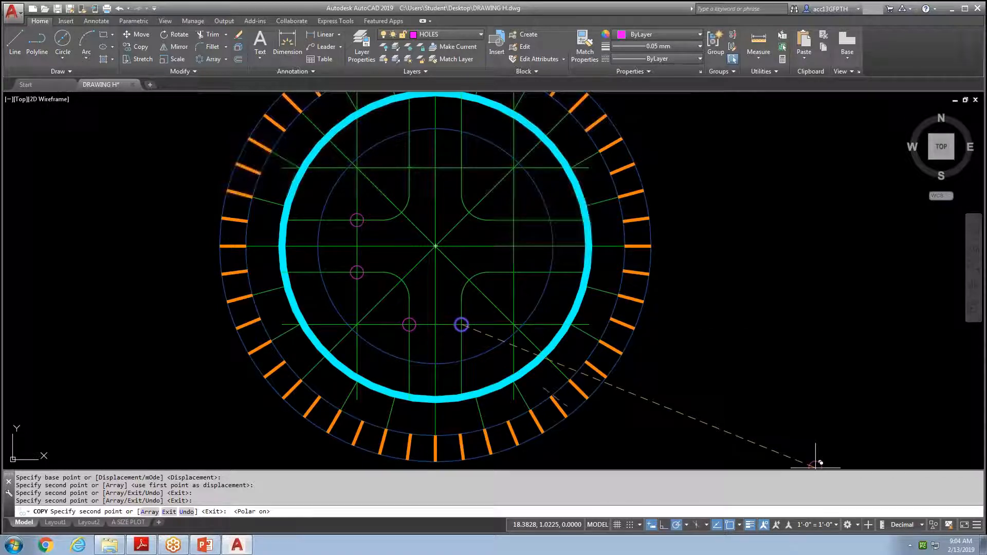
{"action": "left_click", "coordinate": [409, 168]}
{"action": "left_click", "coordinate": [462, 167]}
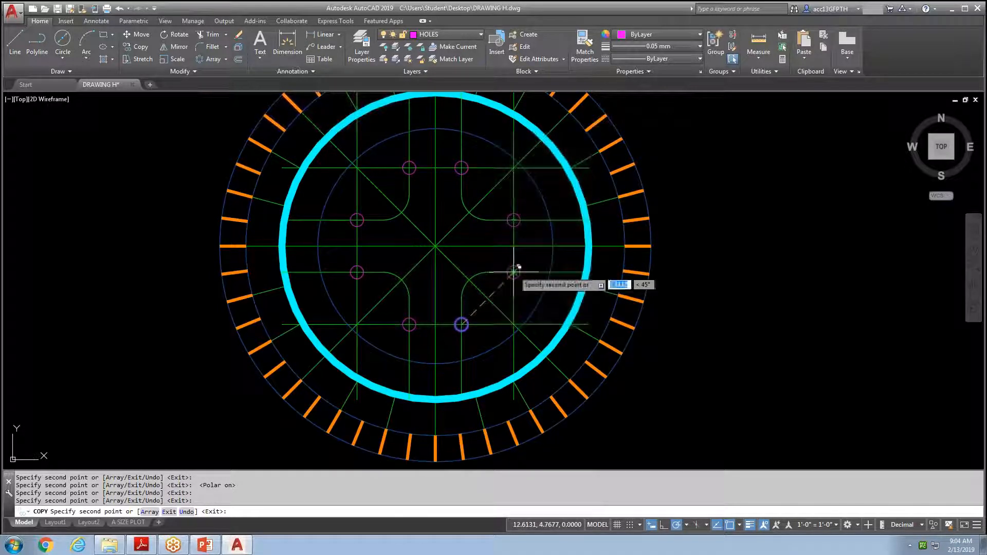
{"action": "left_click", "coordinate": [519, 266]}
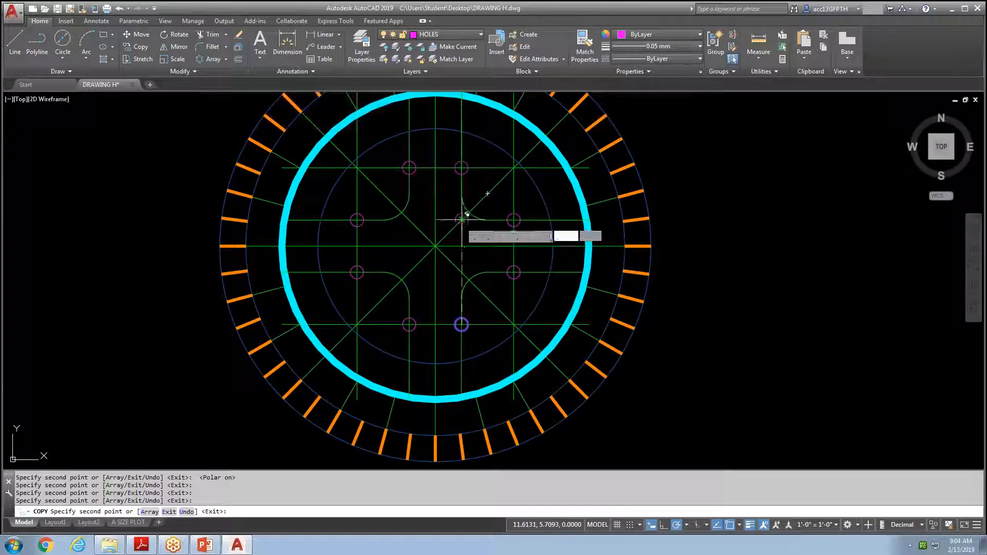
Copy the 0.25 circle to the four virtual corners of the filleted inner lines around the centre and end the Copy command.
{"action": "left_click", "coordinate": [461, 220]}
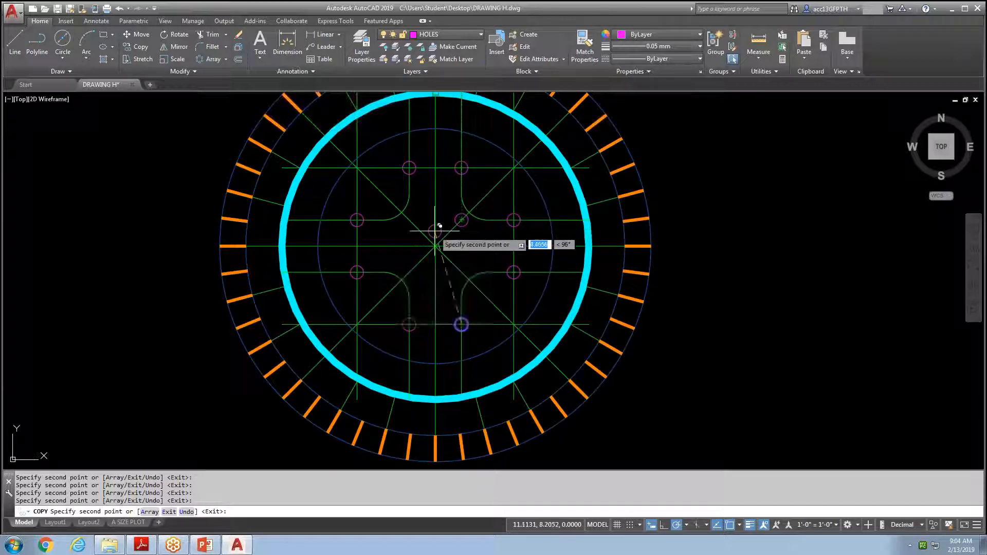
{"action": "left_click", "coordinate": [409, 220]}
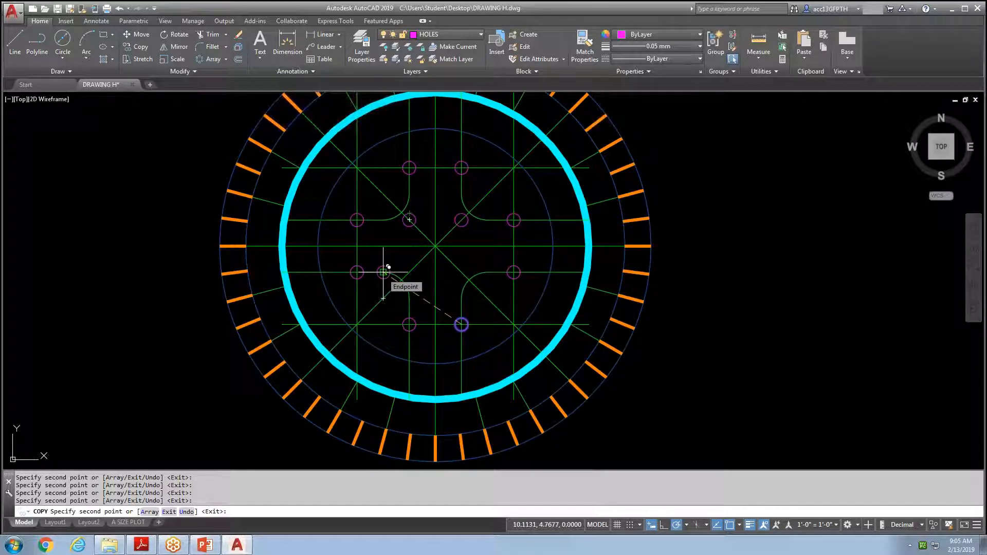
{"action": "left_click", "coordinate": [410, 272]}
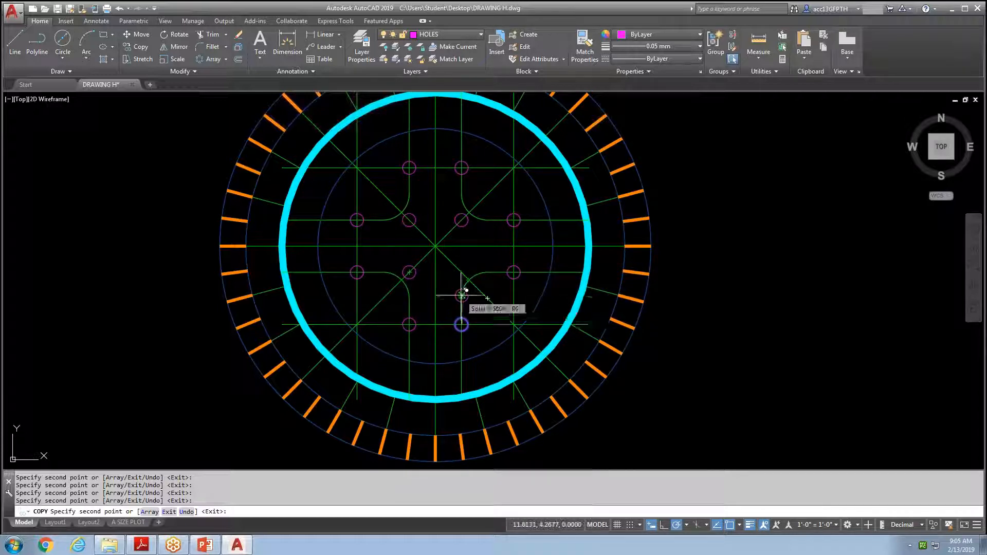
{"action": "left_click", "coordinate": [462, 273]}
{"action": "key", "text": "Escape"}
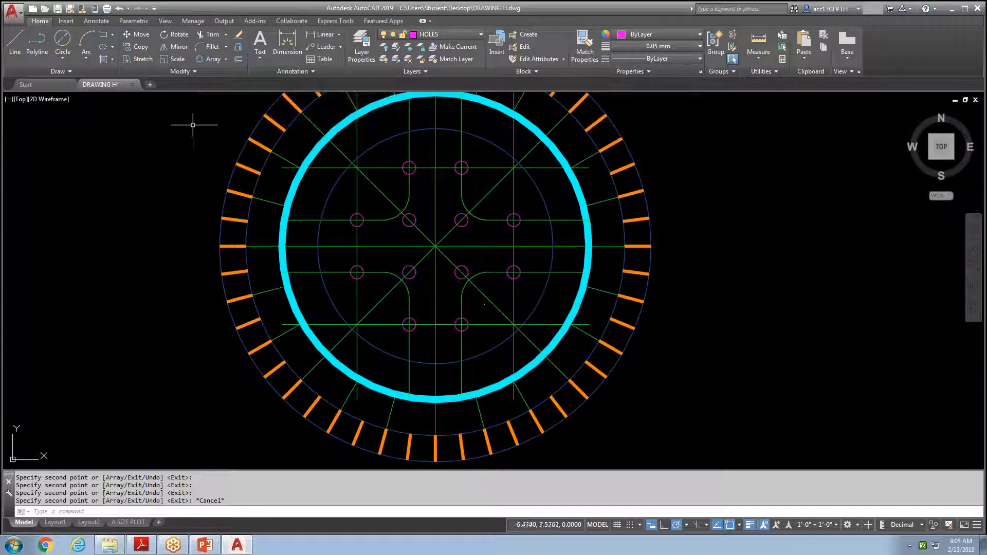
Draw a 0.5 diameter circle centred on the right quadrant of the thin inner circle.
{"action": "left_click", "coordinate": [63, 59]}
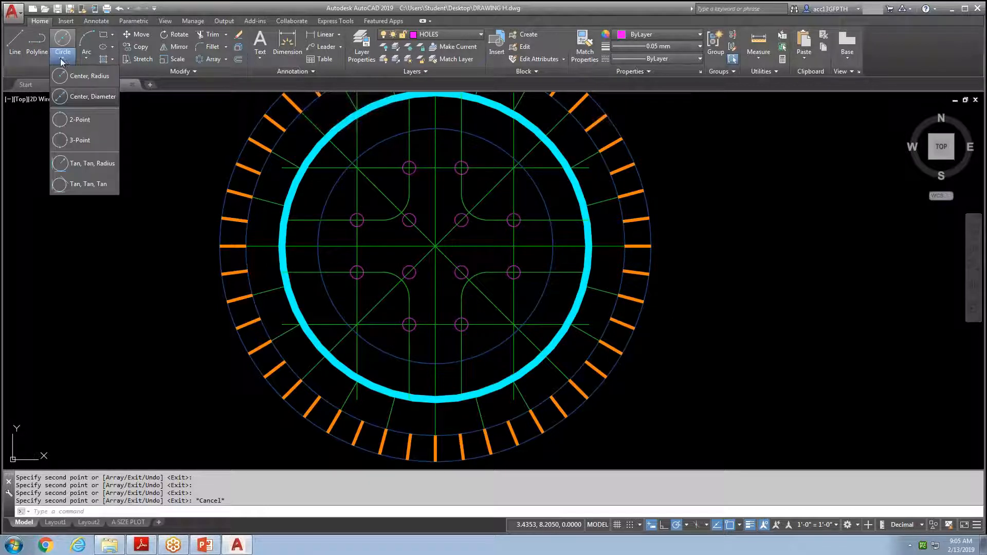
{"action": "left_click", "coordinate": [73, 98]}
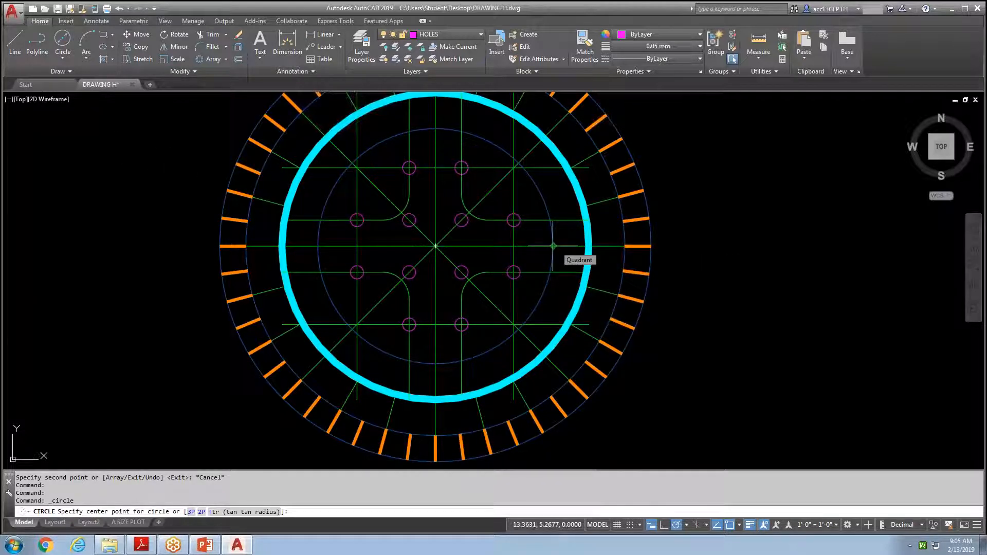
{"action": "left_click", "coordinate": [552, 246]}
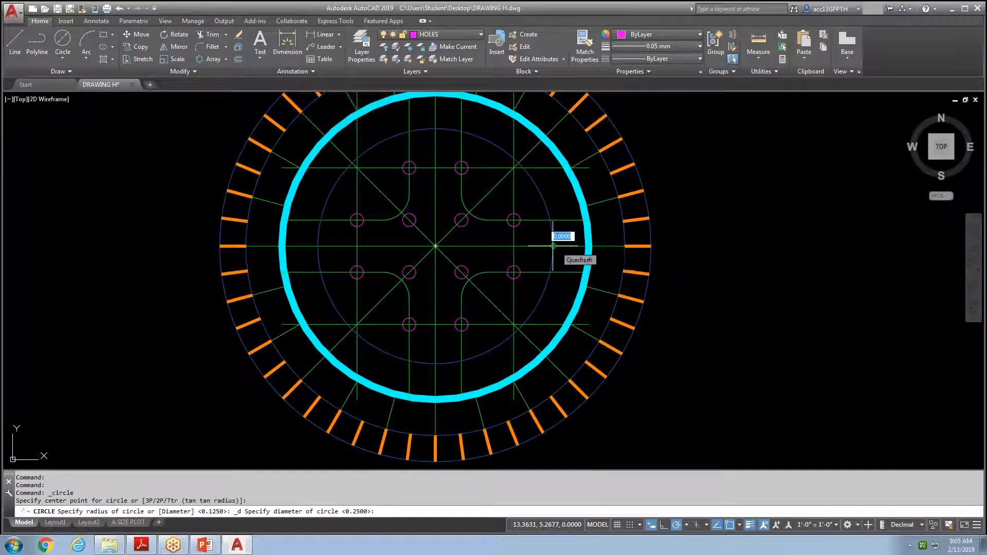
{"action": "key", "text": "Return"}
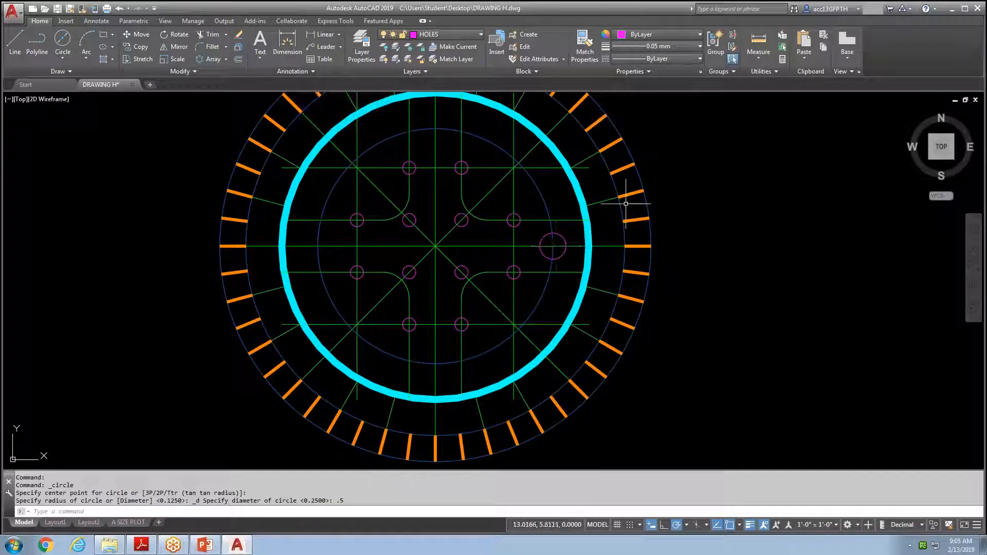
Copy the 0.5 circle from its centre to the thin inner circle's upper-right diagonal crossing, top quadrant and upper-left diagonal crossing.
{"action": "right_click", "coordinate": [725, 182]}
{"action": "mouse_move", "coordinate": [787, 200]}
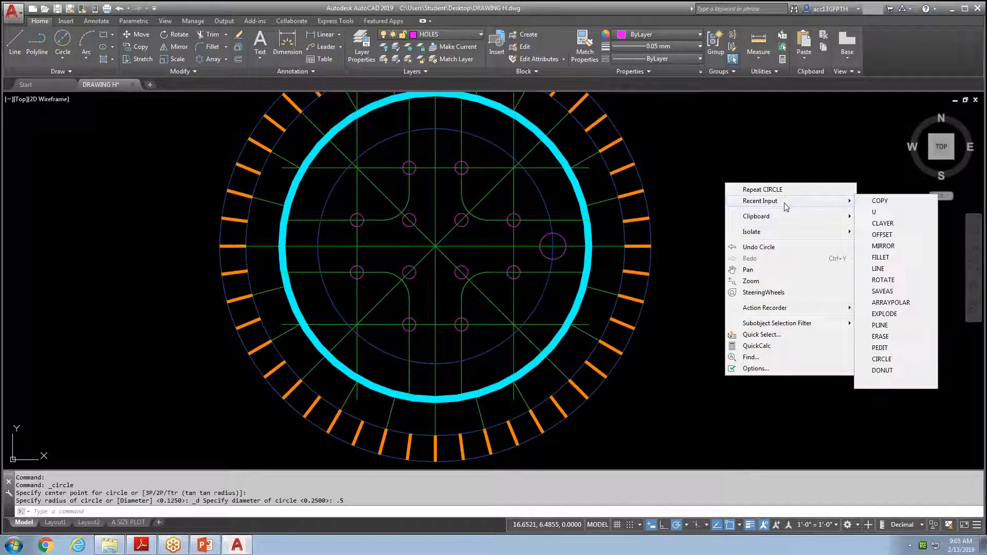
{"action": "left_click", "coordinate": [900, 202]}
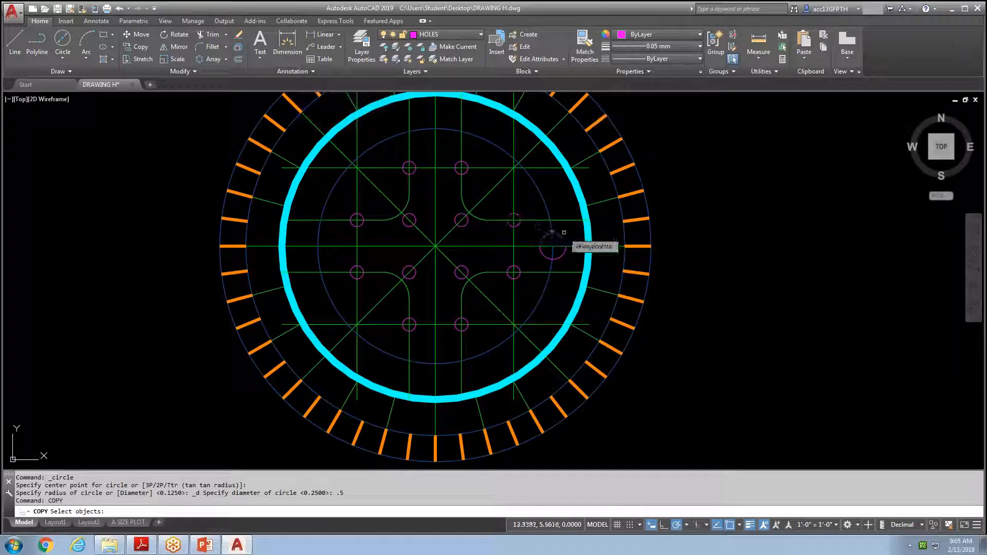
{"action": "left_click", "coordinate": [565, 246]}
{"action": "key", "text": "Return"}
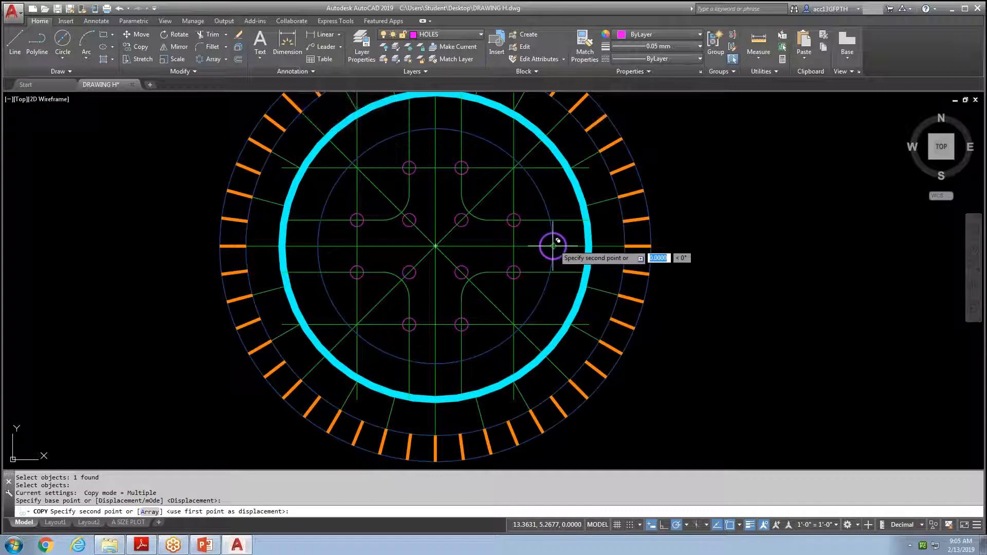
{"action": "left_click", "coordinate": [519, 163]}
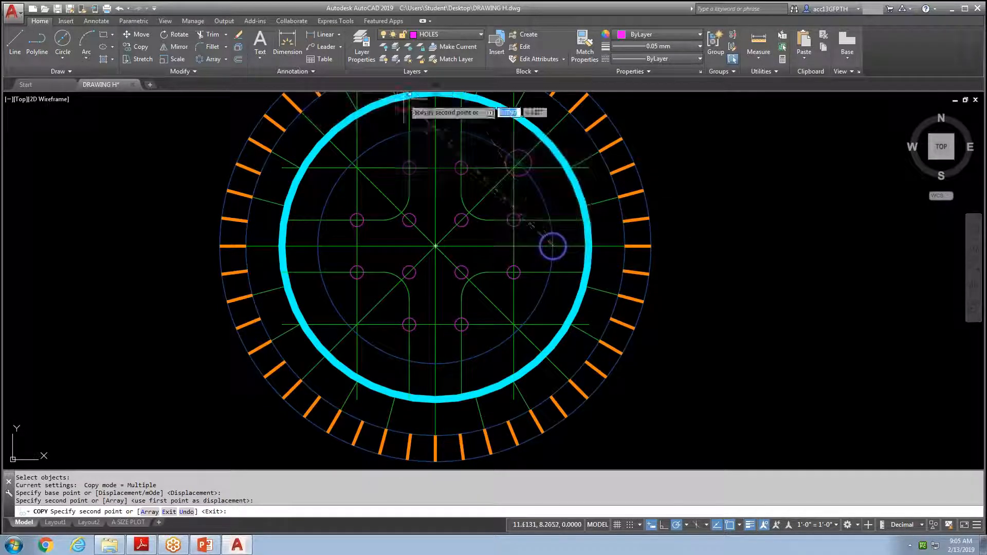
{"action": "left_click", "coordinate": [440, 123]}
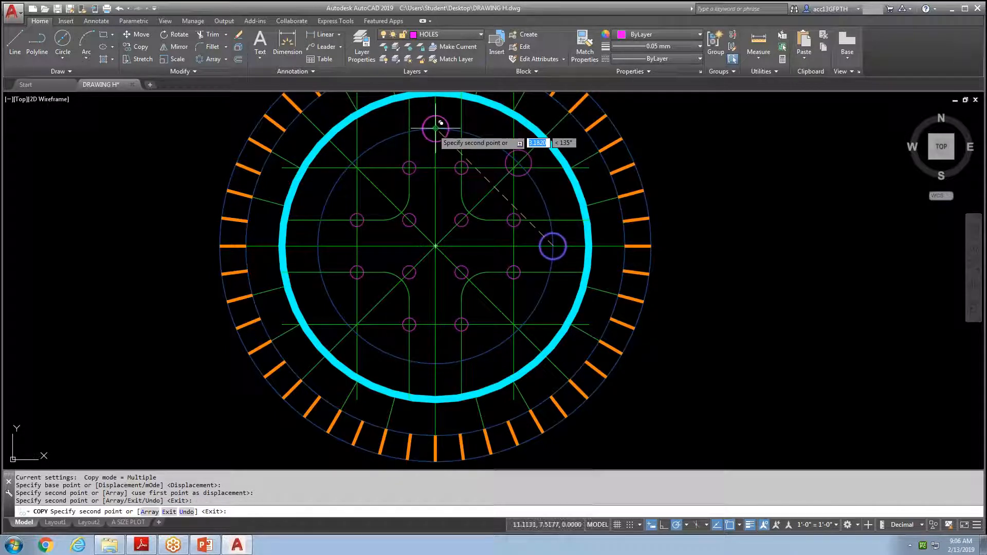
{"action": "left_click", "coordinate": [352, 162]}
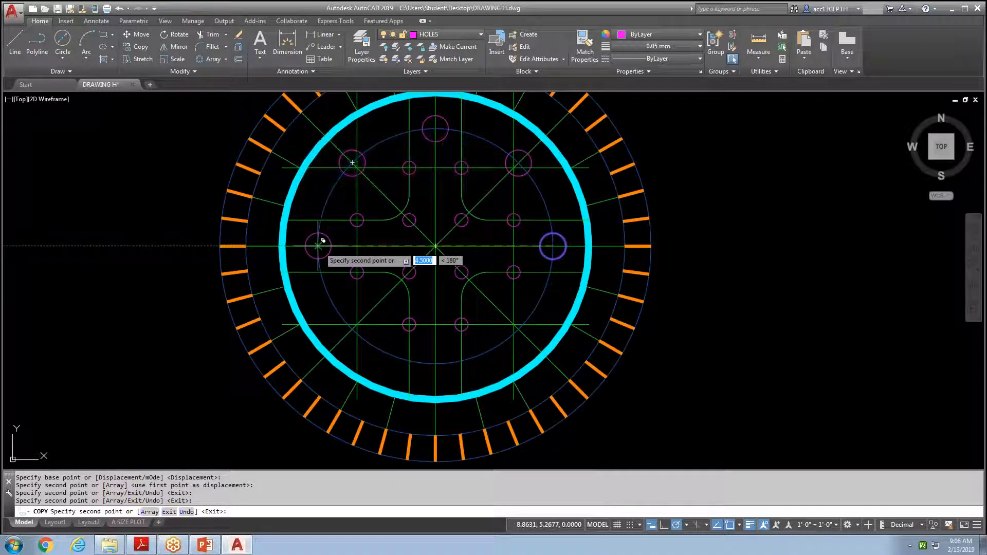
Copy the 0.5 circle to the thin inner circle's left and bottom quadrants and both lower diagonal crossings, and end the Copy command.
{"action": "left_click", "coordinate": [318, 246]}
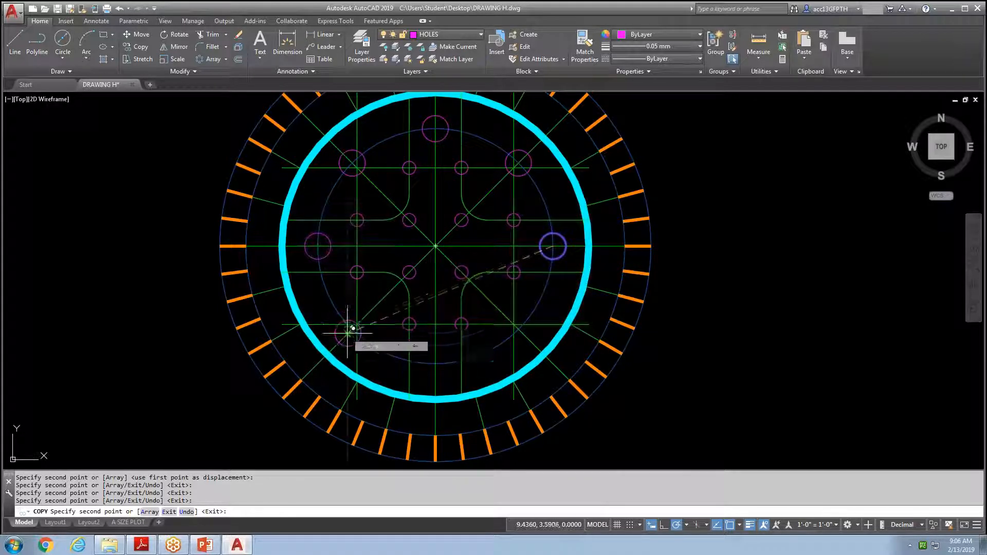
{"action": "left_click", "coordinate": [352, 328]}
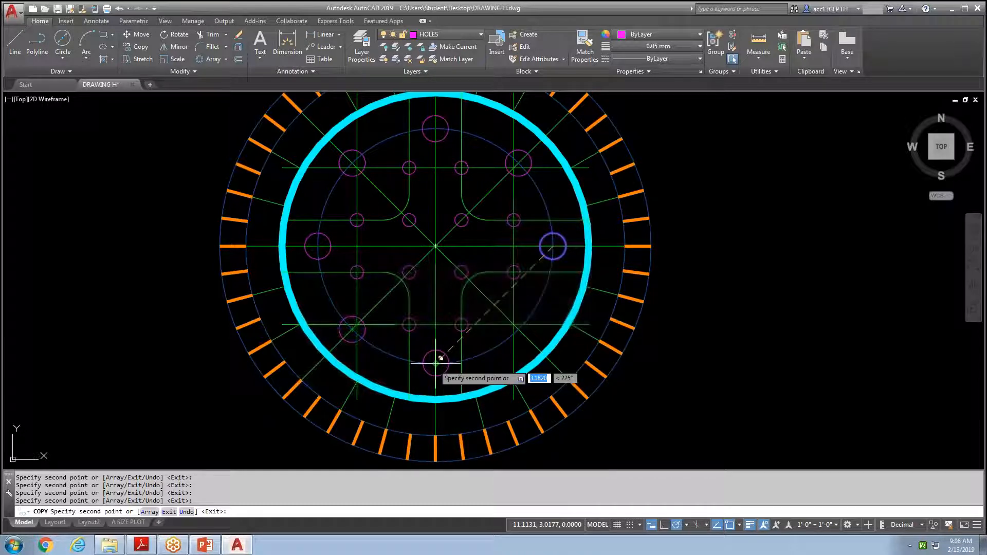
{"action": "left_click", "coordinate": [435, 363]}
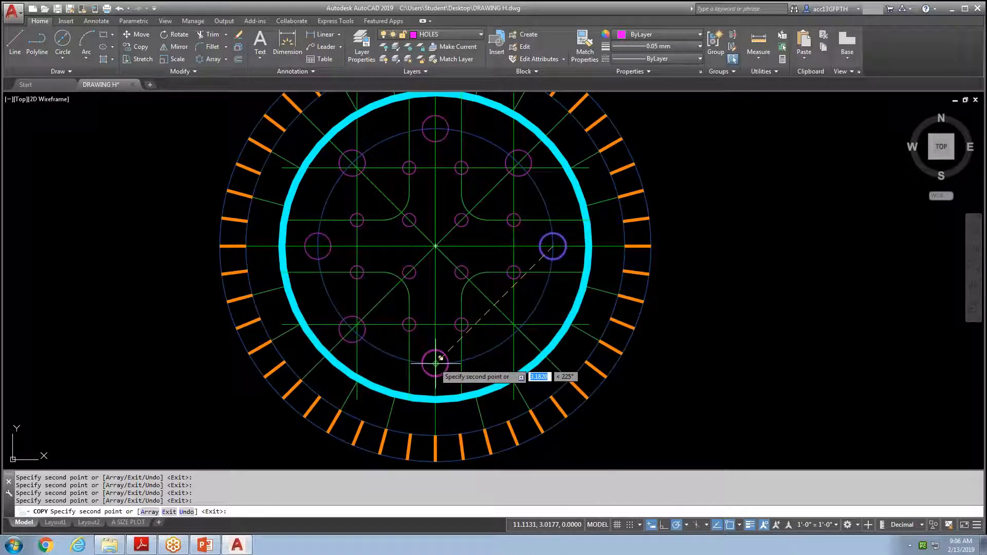
{"action": "left_click", "coordinate": [518, 329]}
{"action": "key", "text": "Escape"}
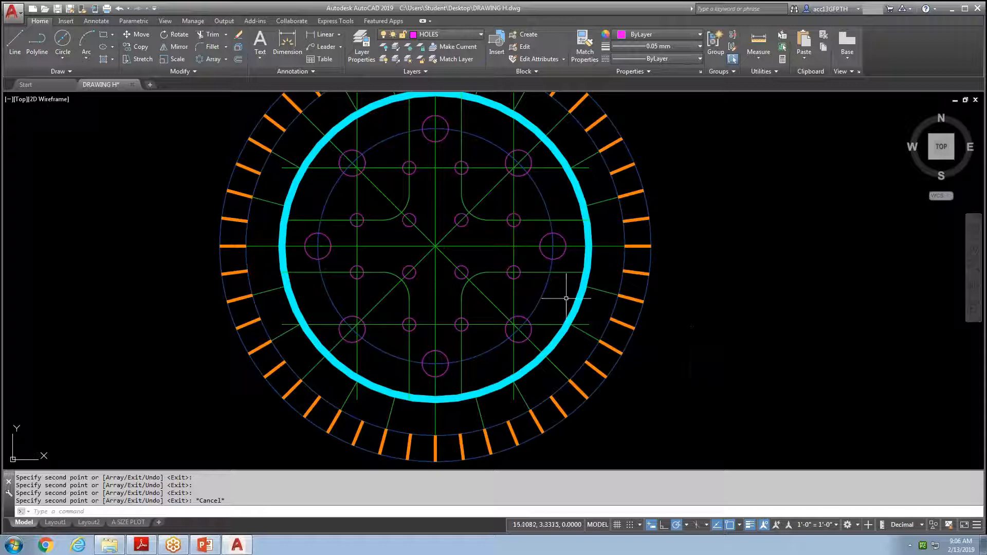
Using the four inner offset lines as cutting edges, trim their overhanging ends at the square's two lower corners.
{"action": "left_click", "coordinate": [203, 36]}
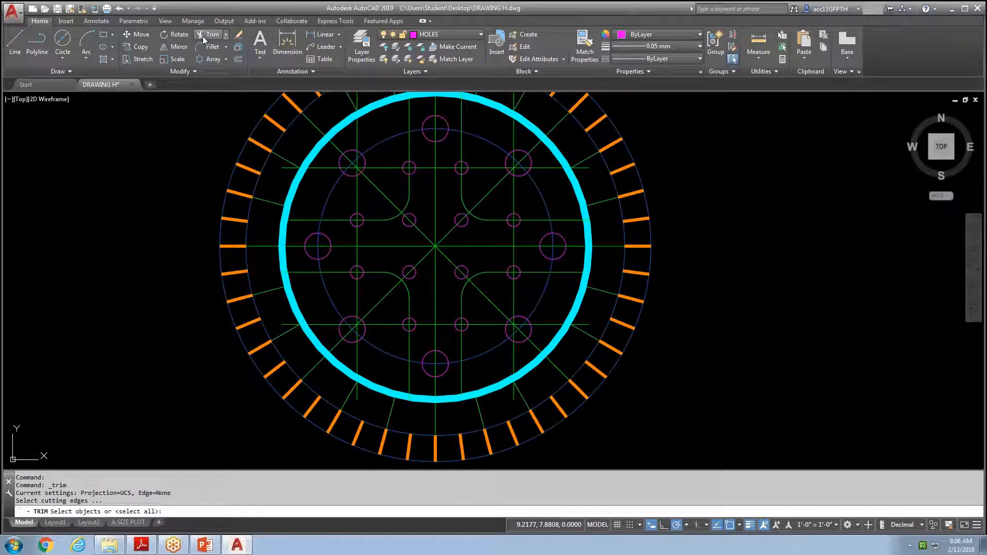
{"action": "left_click", "coordinate": [320, 167]}
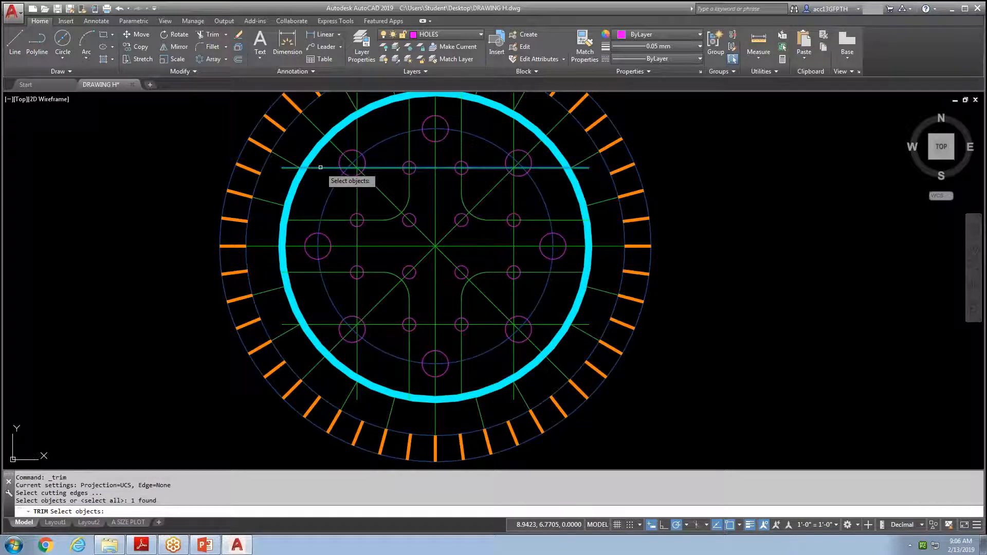
{"action": "left_click", "coordinate": [514, 202]}
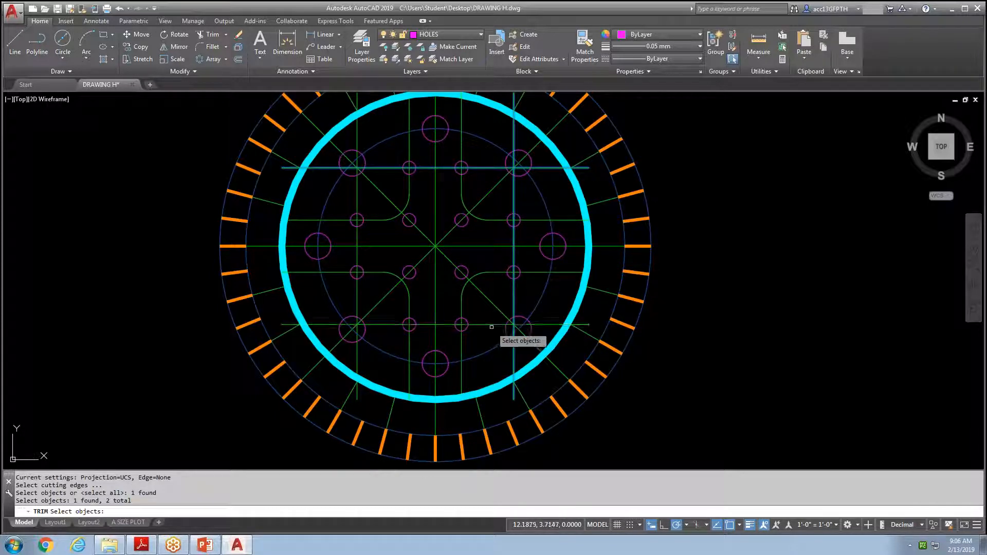
{"action": "left_click", "coordinate": [476, 324]}
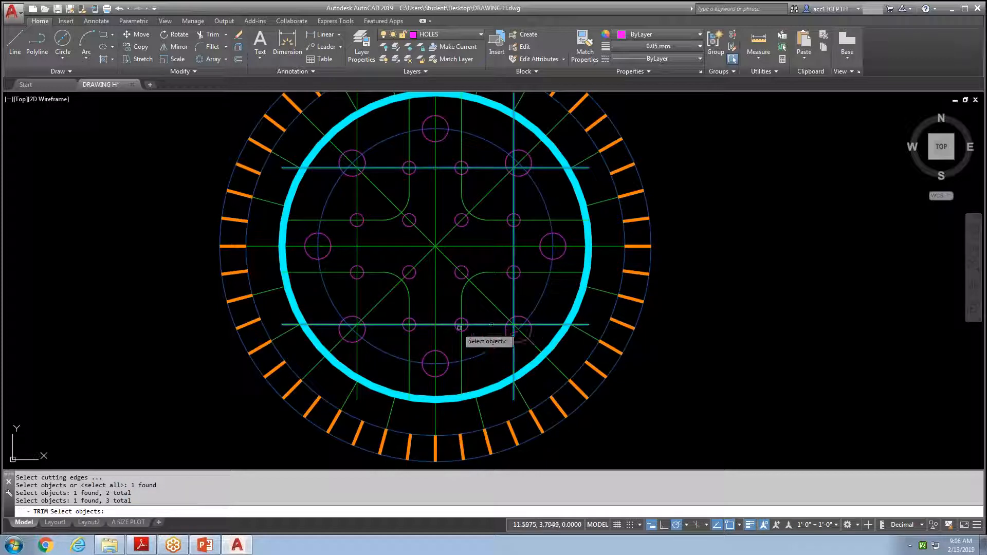
{"action": "left_click", "coordinate": [357, 302]}
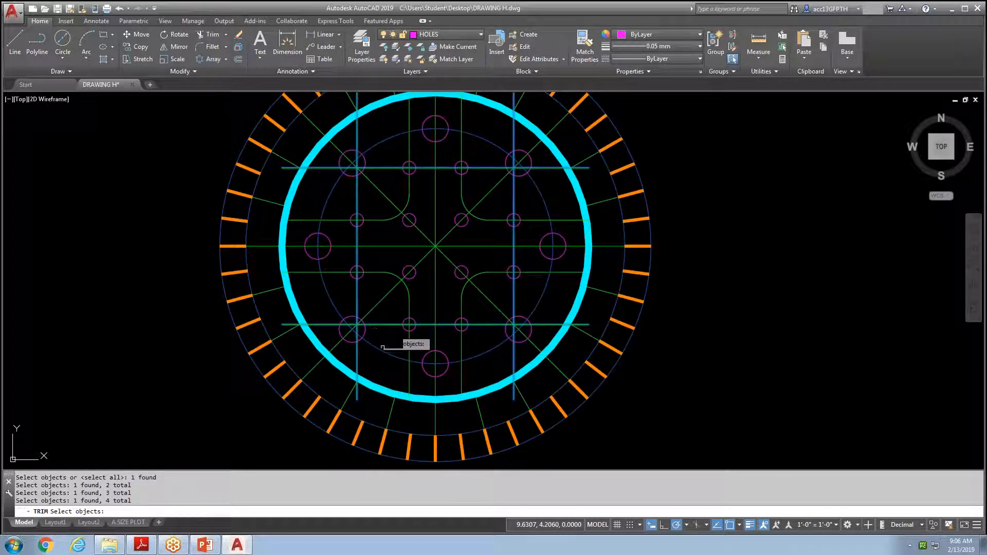
{"action": "key", "text": "Return"}
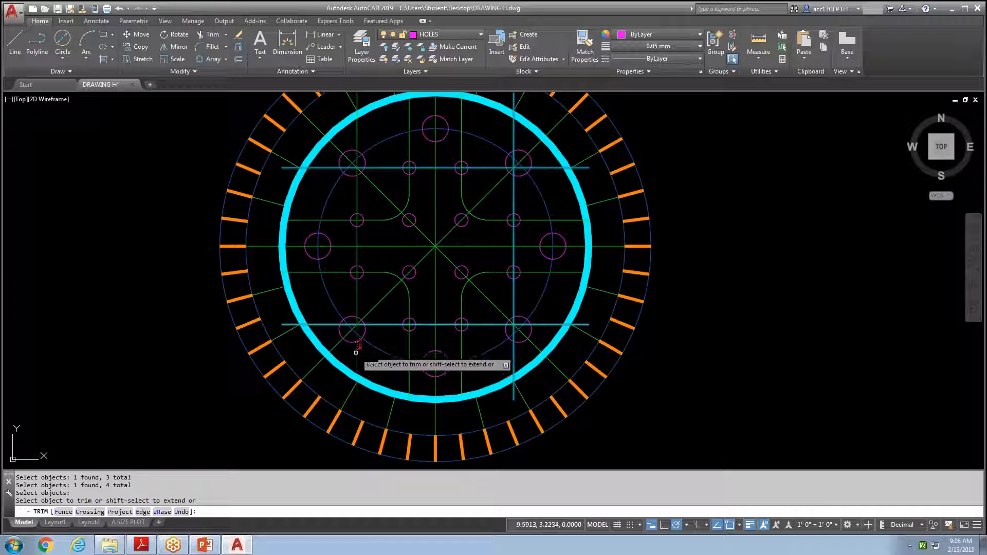
{"action": "left_click", "coordinate": [357, 347]}
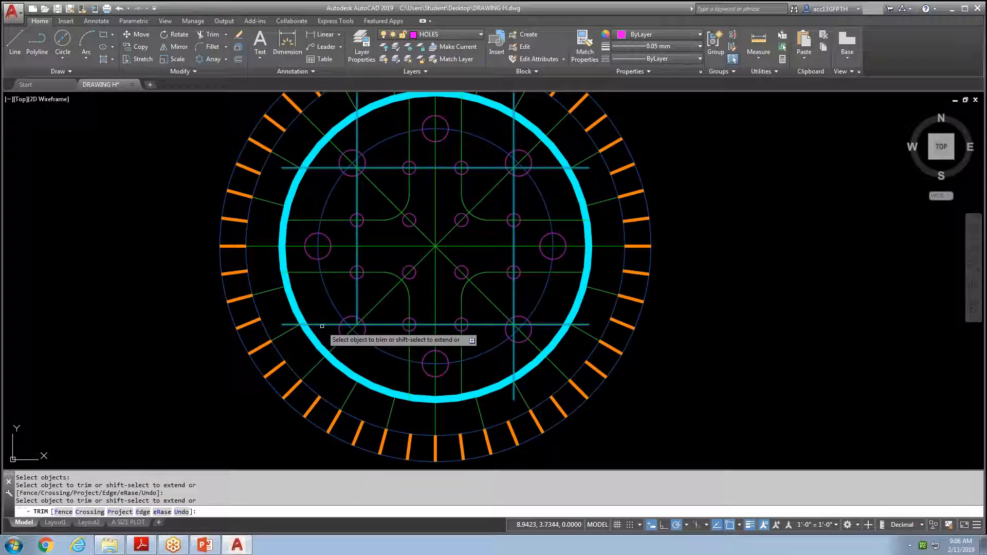
{"action": "left_click", "coordinate": [322, 326]}
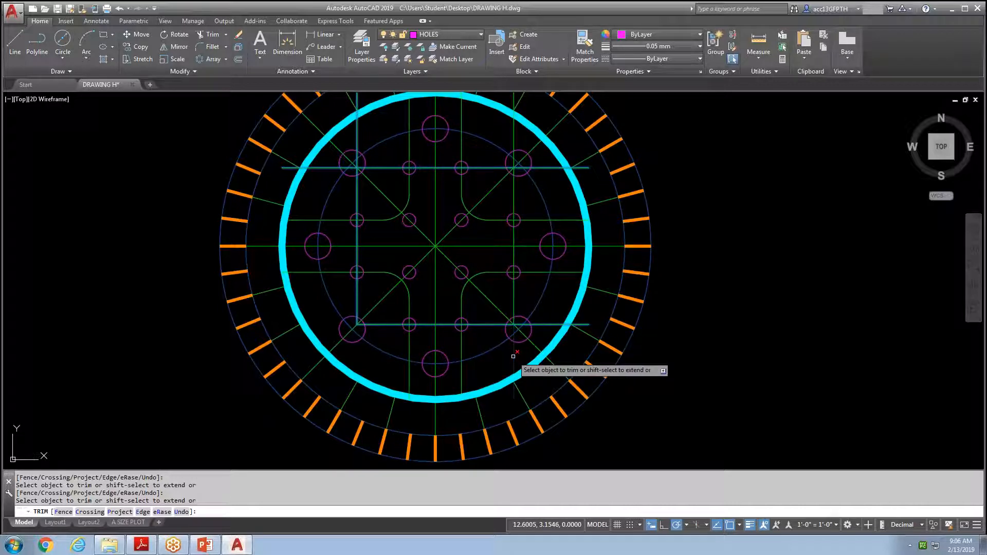
{"action": "left_click", "coordinate": [513, 360]}
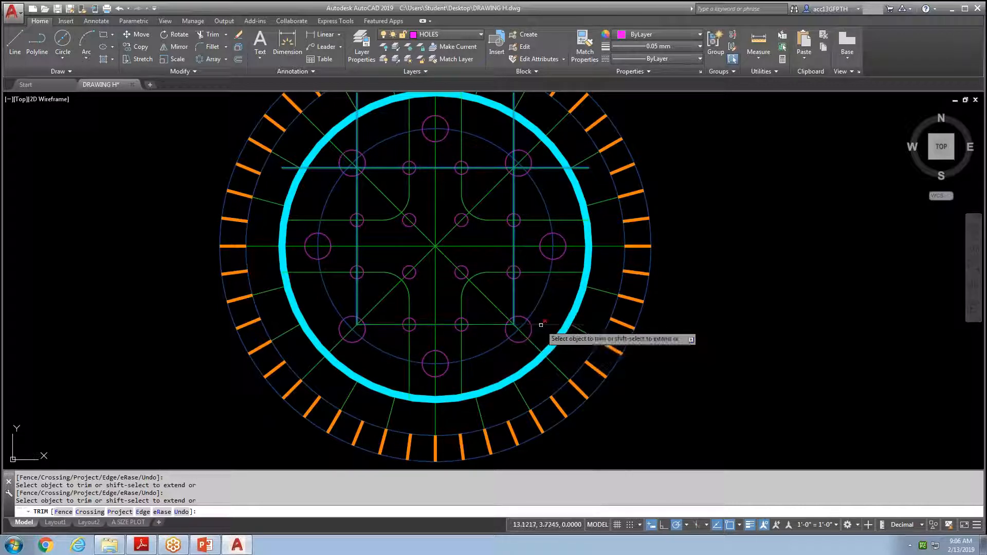
{"action": "left_click", "coordinate": [537, 324]}
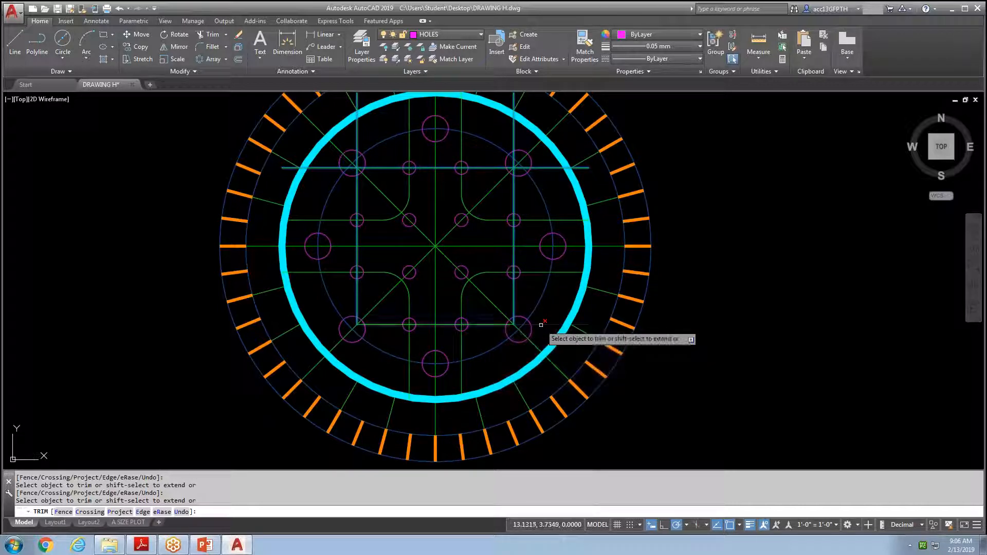
Trim the overhanging line ends at the square's two upper corners and end the Trim command.
{"action": "left_click", "coordinate": [550, 167]}
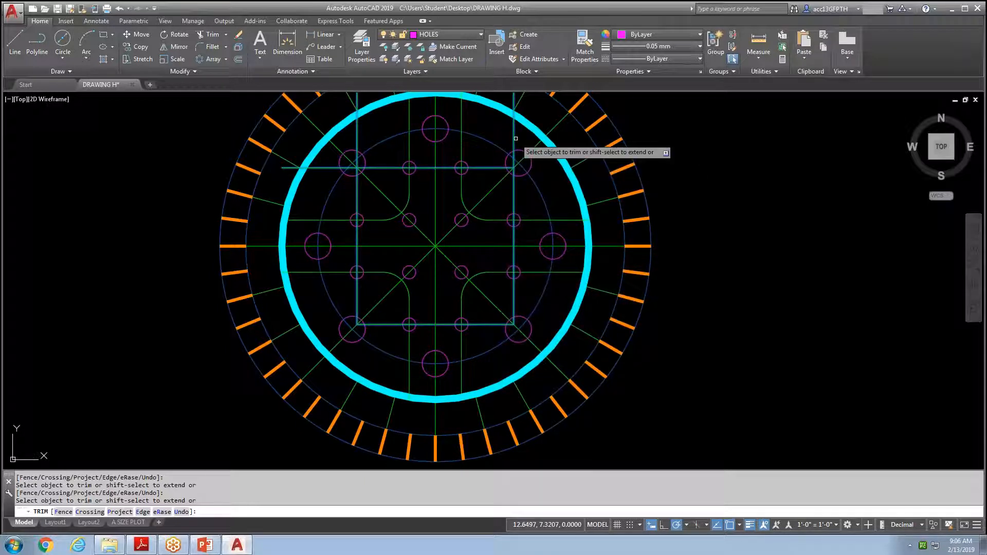
{"action": "left_click", "coordinate": [359, 131]}
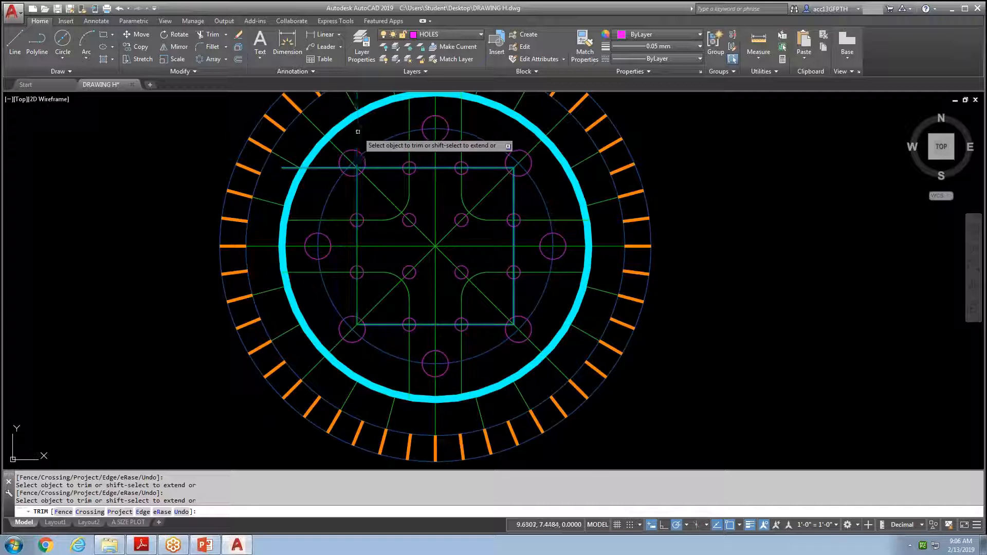
{"action": "left_click", "coordinate": [324, 166]}
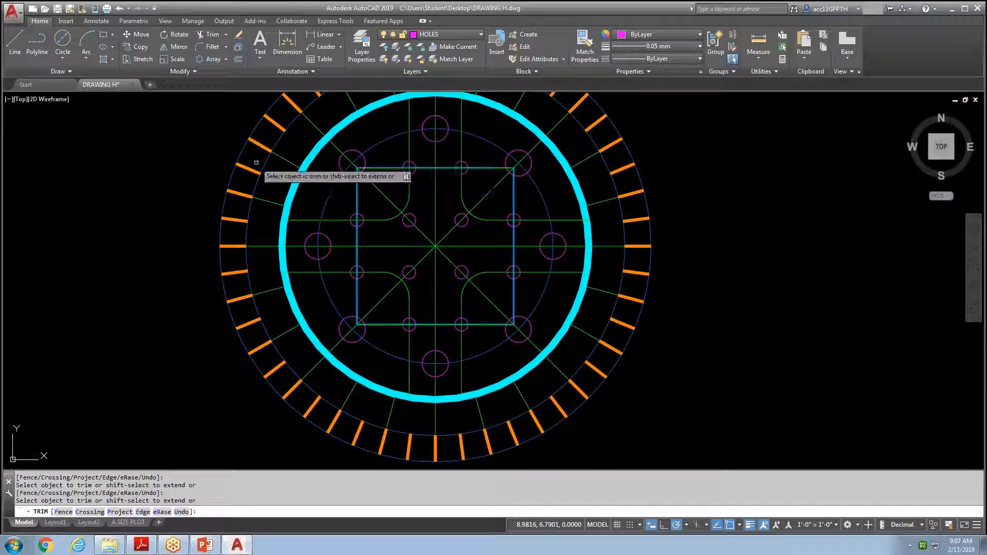
{"action": "right_click", "coordinate": [165, 173]}
{"action": "left_click", "coordinate": [180, 178]}
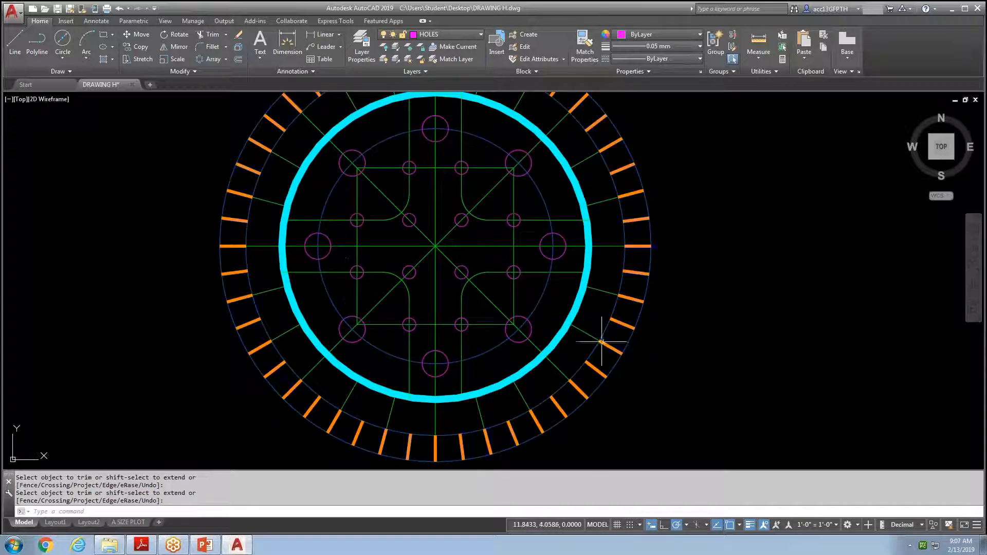
Make DIMENSIONS the current layer.
{"action": "scroll", "coordinate": [882, 347], "scroll_direction": "down", "scroll_amount": 2}
{"action": "middle_click_drag", "start_coordinate": [804, 330], "coordinate": [548, 305]}
{"action": "scroll", "coordinate": [546, 301], "scroll_direction": "up", "scroll_amount": 2}
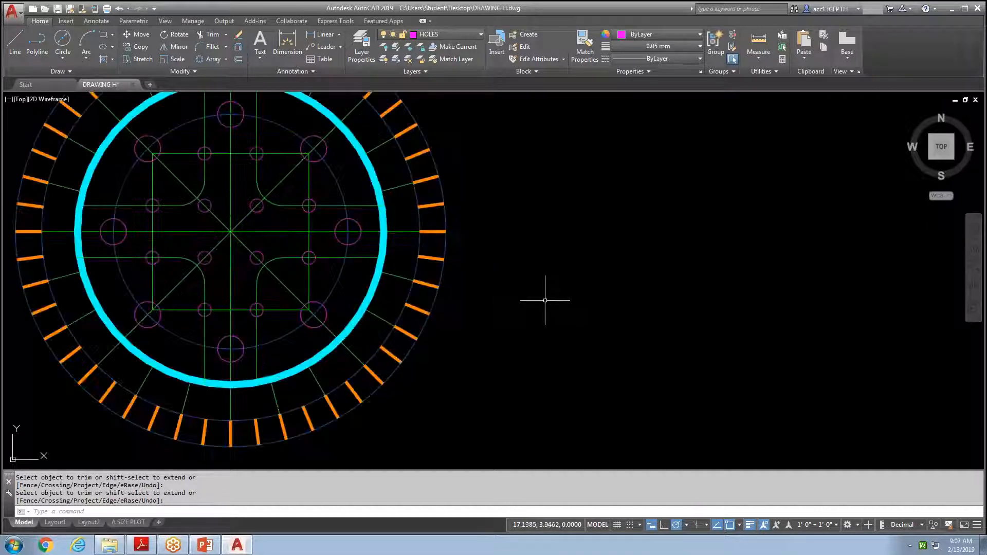
{"action": "scroll", "coordinate": [530, 292], "scroll_direction": "down", "scroll_amount": 2}
{"action": "middle_click_drag", "start_coordinate": [517, 282], "coordinate": [622, 293]}
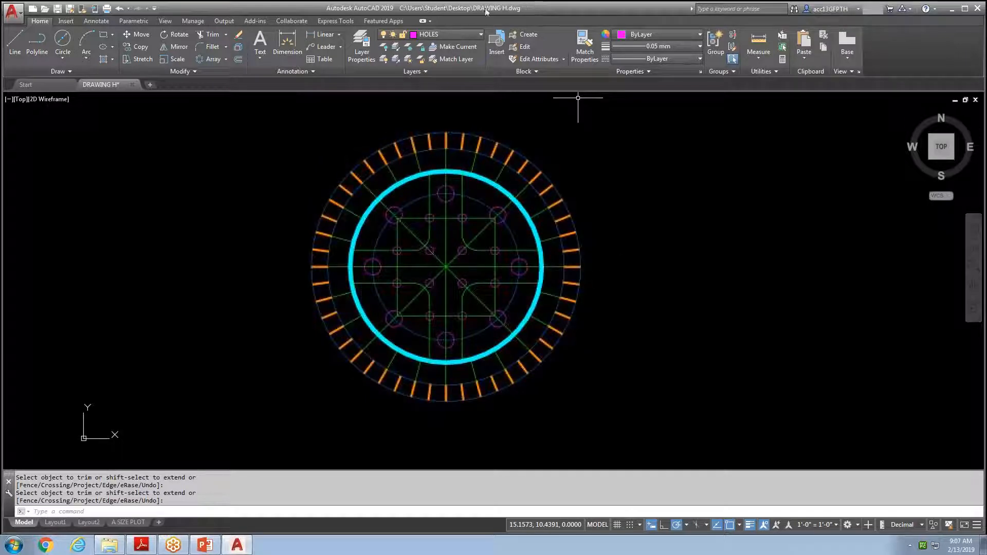
{"action": "left_click", "coordinate": [481, 34]}
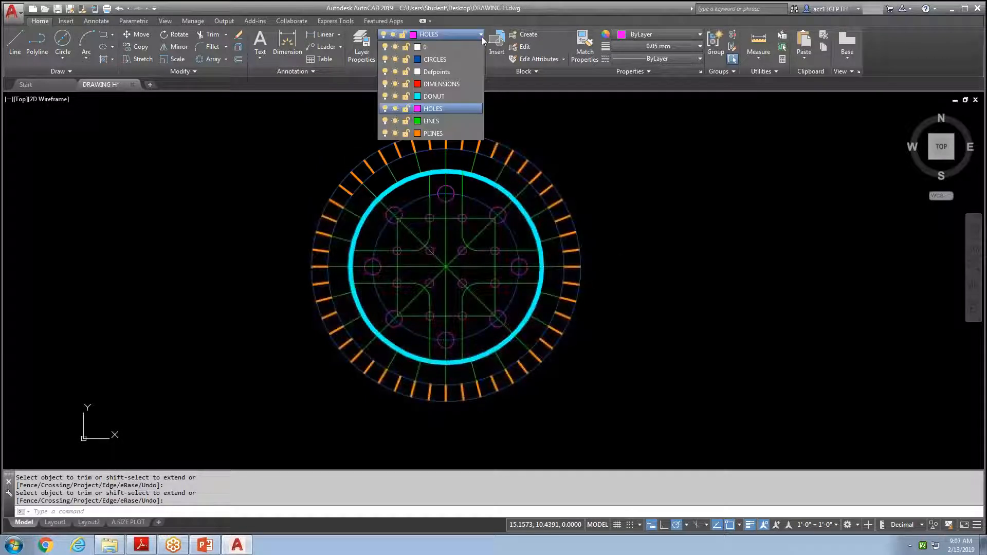
{"action": "left_click", "coordinate": [448, 85]}
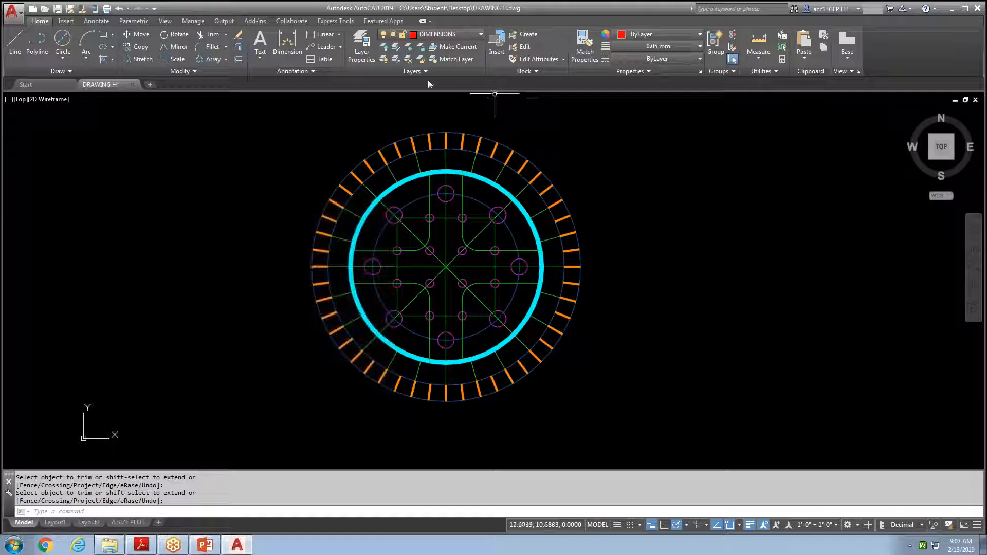
Add a diameter dimension to the outermost circle, placing its text outside the circle to the upper right.
{"action": "left_click", "coordinate": [339, 34]}
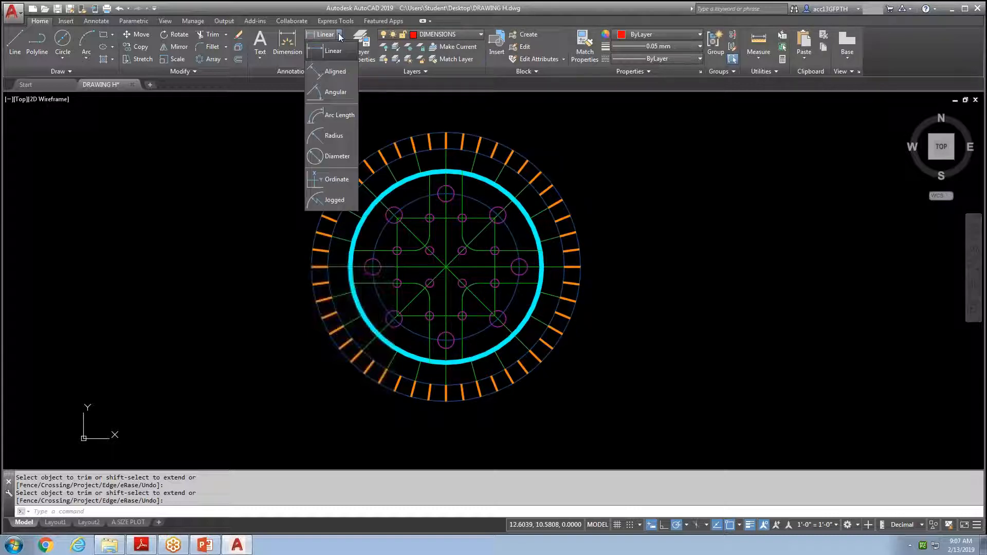
{"action": "left_click", "coordinate": [339, 158]}
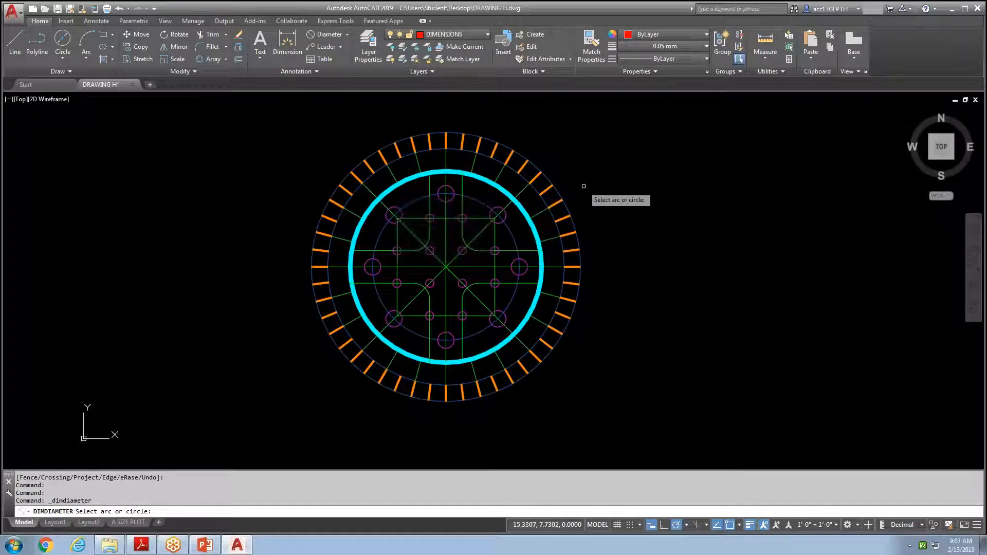
{"action": "left_click", "coordinate": [569, 211]}
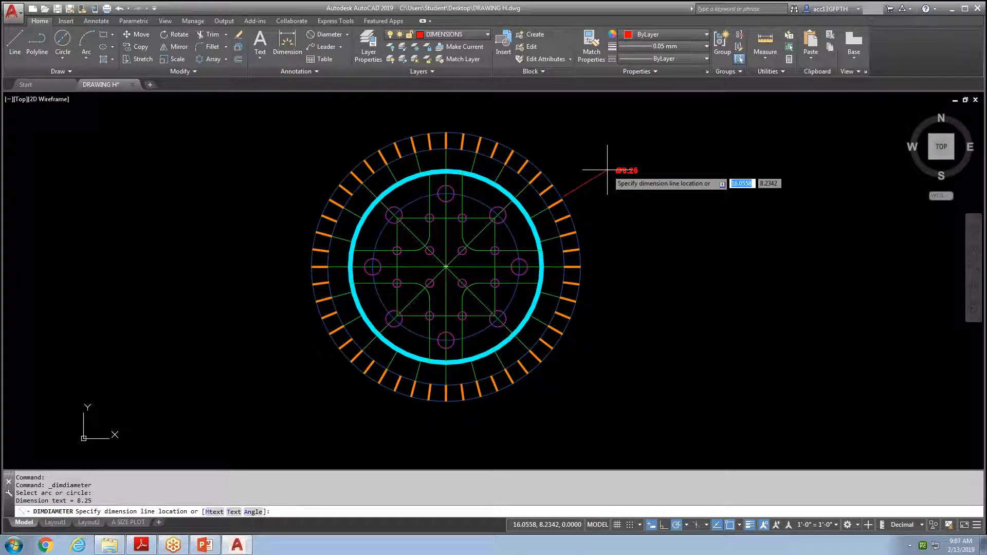
{"action": "scroll", "coordinate": [622, 178], "scroll_direction": "up", "scroll_amount": 2}
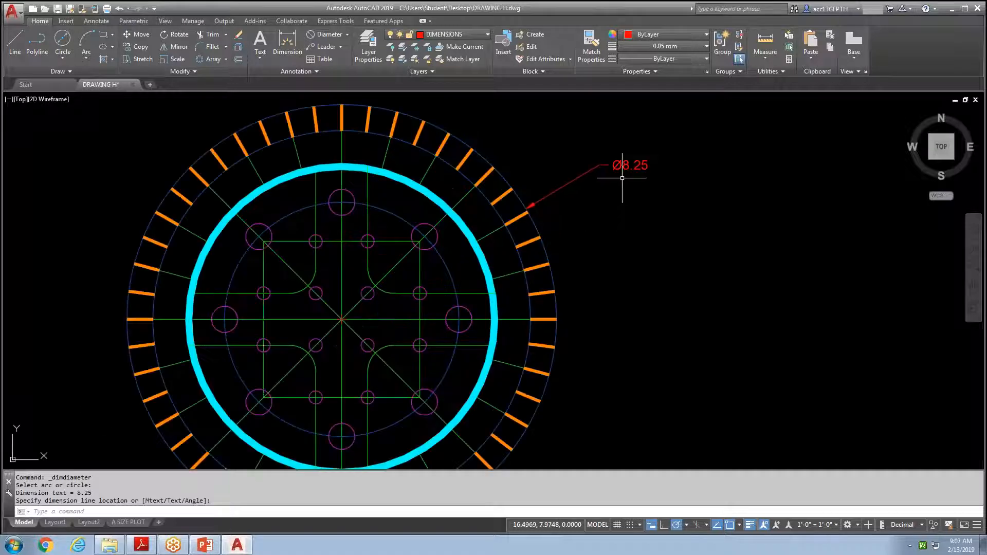
{"action": "scroll", "coordinate": [621, 178], "scroll_direction": "up", "scroll_amount": 3}
{"action": "scroll", "coordinate": [622, 177], "scroll_direction": "down", "scroll_amount": 5}
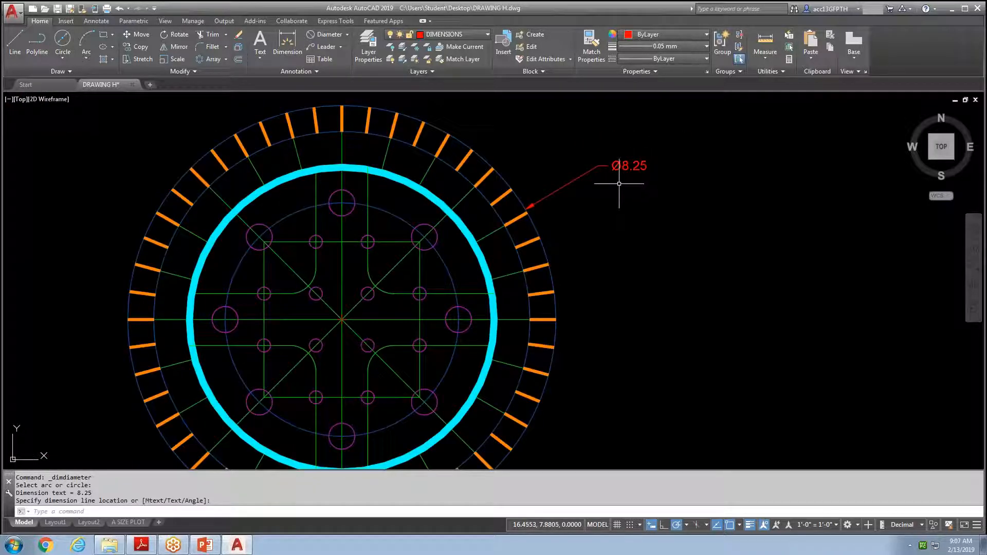
{"action": "scroll", "coordinate": [625, 177], "scroll_direction": "down", "scroll_amount": 1}
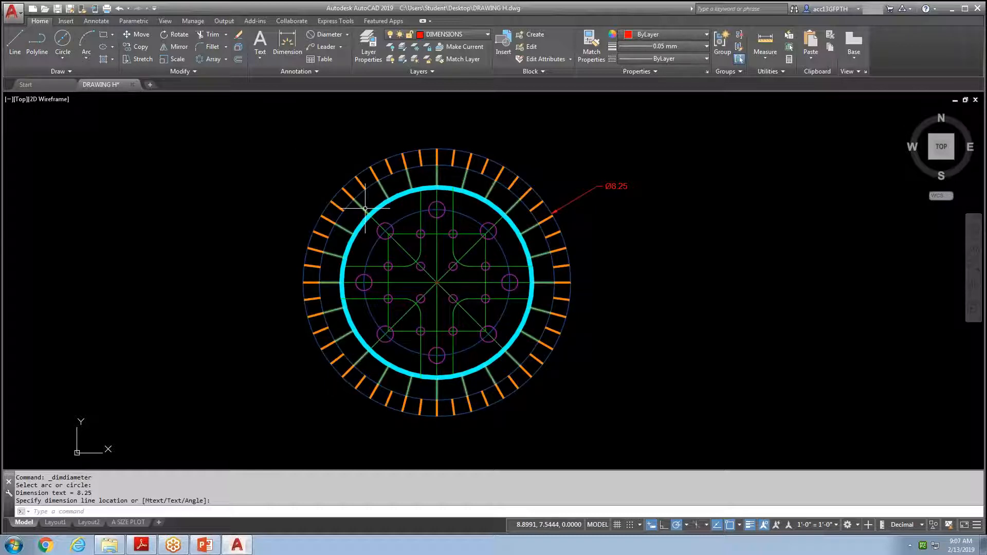
Start a multileader with its arrowhead on the cyan donut and its landing outside the drawing to the upper left.
{"action": "left_click", "coordinate": [323, 47]}
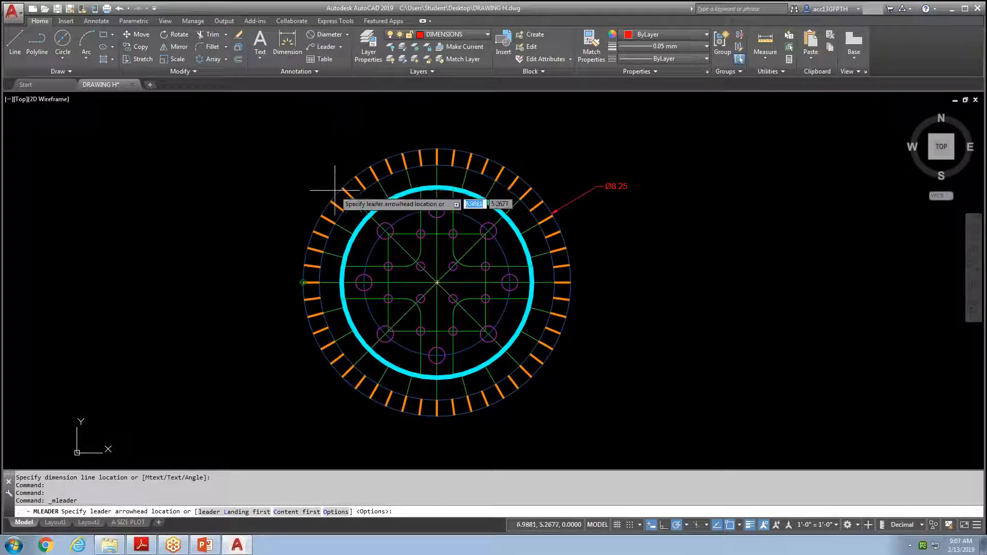
{"action": "scroll", "coordinate": [334, 190], "scroll_direction": "up", "scroll_amount": 2}
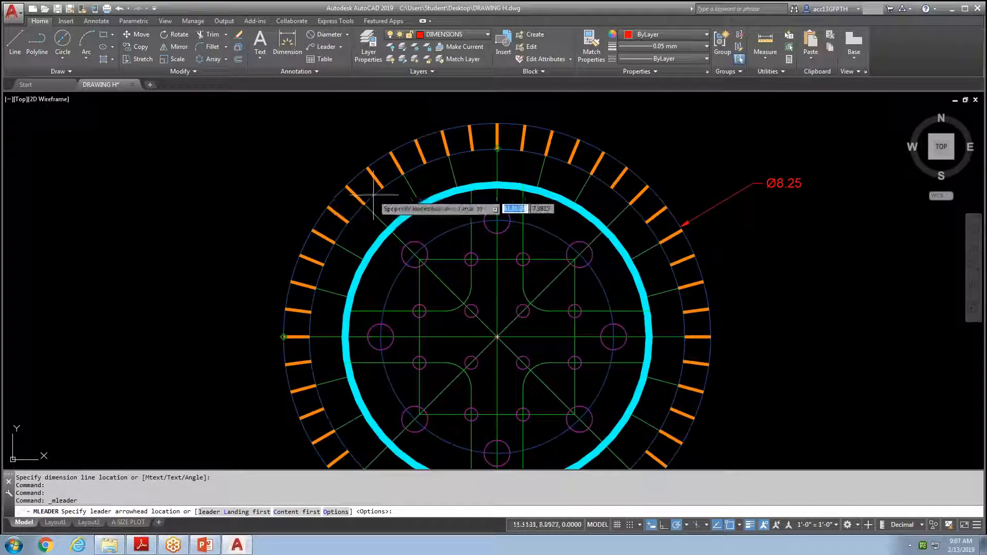
{"action": "left_click", "coordinate": [410, 212]}
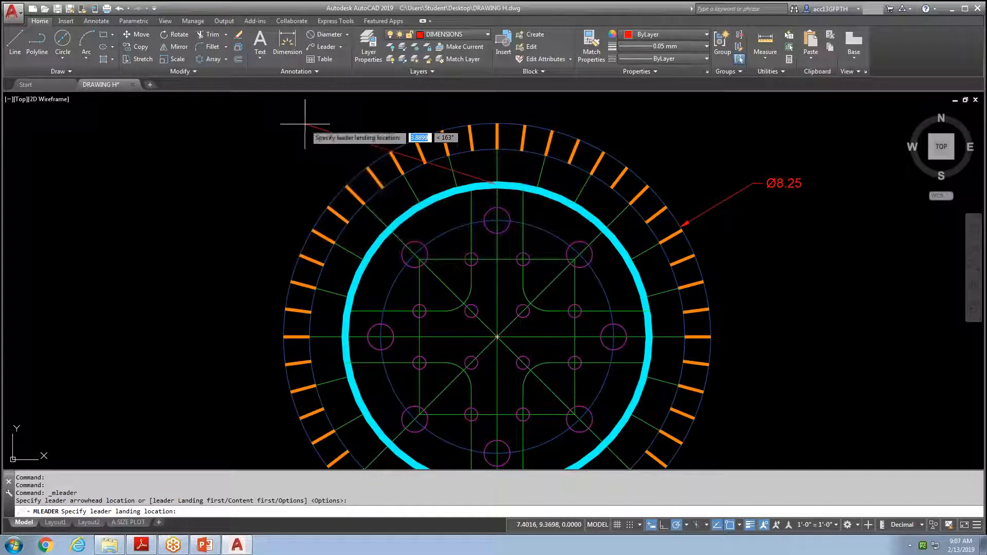
{"action": "left_click", "coordinate": [267, 126]}
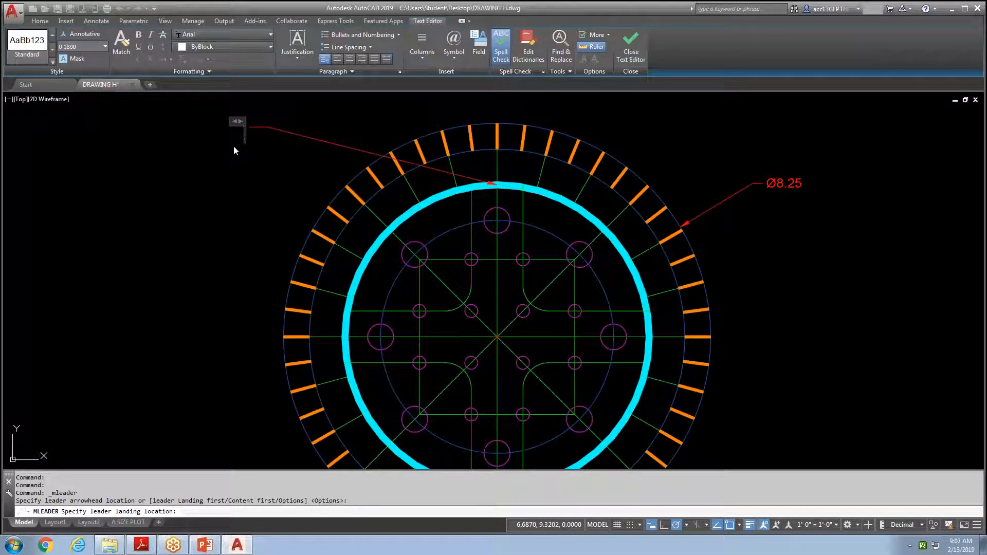
Enter the leader text "DONUT ID = 5.75" with "OD = 6.00" on a second line, and finish the text.
{"action": "type", "text": "DONUT"}
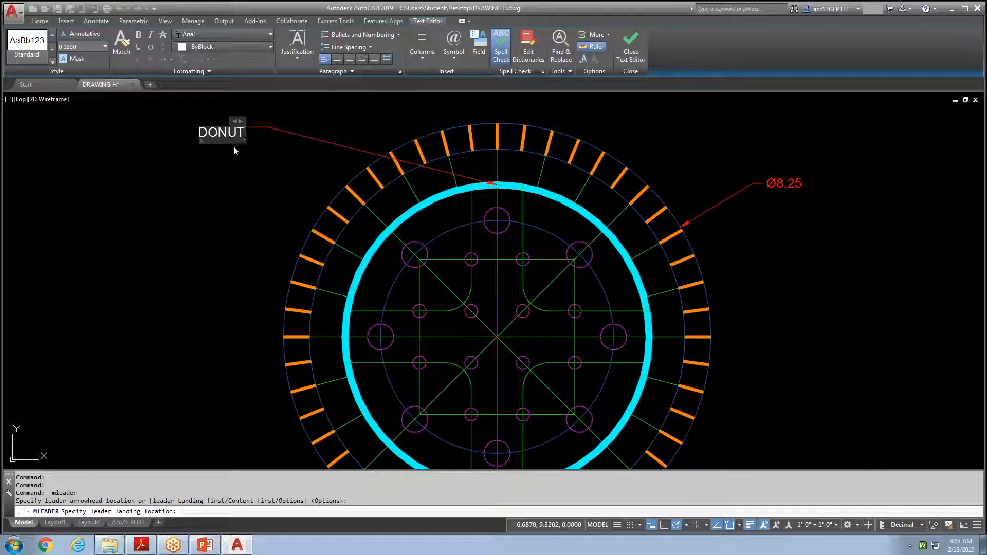
{"action": "type", "text": " ID ="}
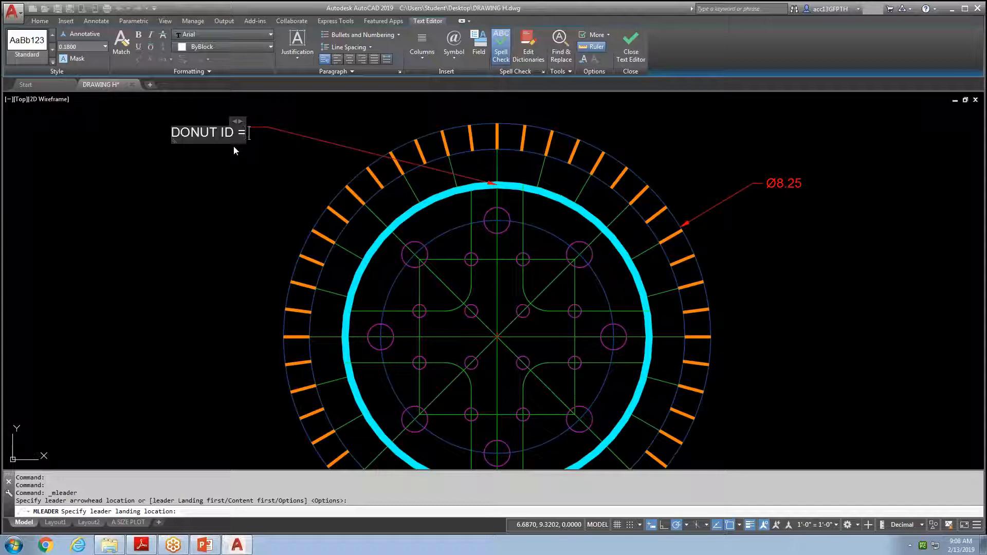
{"action": "type", "text": " 5.75"}
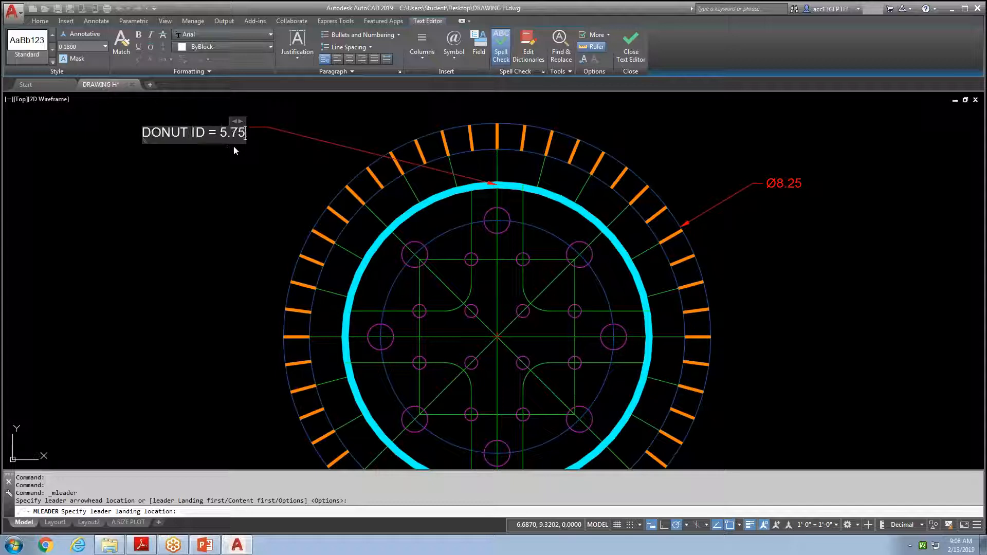
{"action": "key", "text": "Return"}
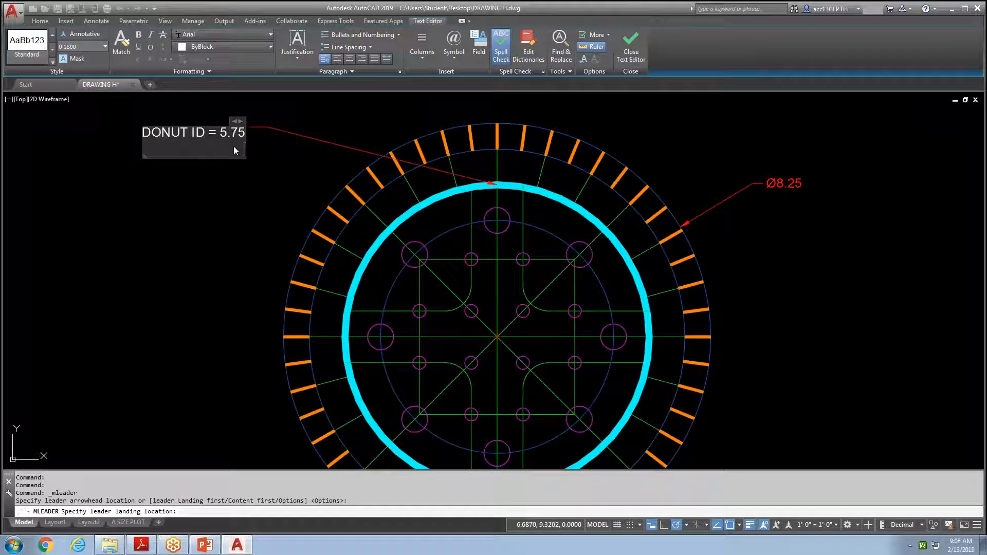
{"action": "type", "text": "OD = 6.00"}
{"action": "left_click", "coordinate": [233, 192]}
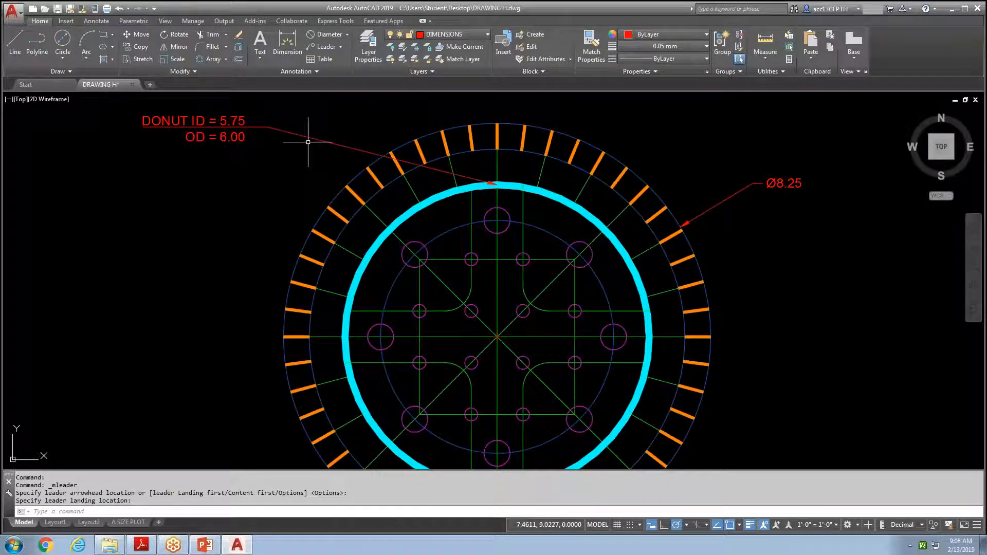
Stretch the arrowhead of the donut leader along the cyan donut from its top to its upper-left edge.
{"action": "left_click", "coordinate": [437, 170]}
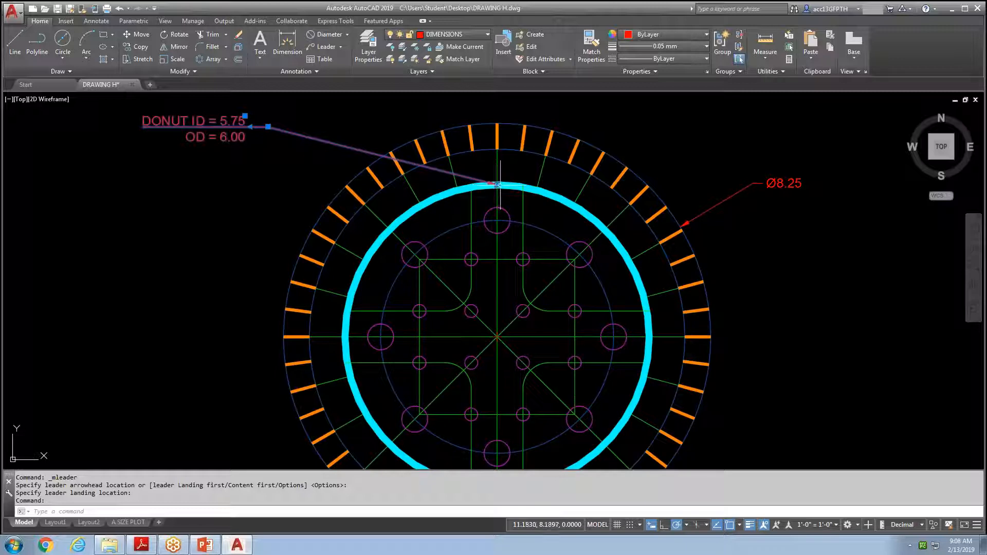
{"action": "left_click", "coordinate": [498, 184]}
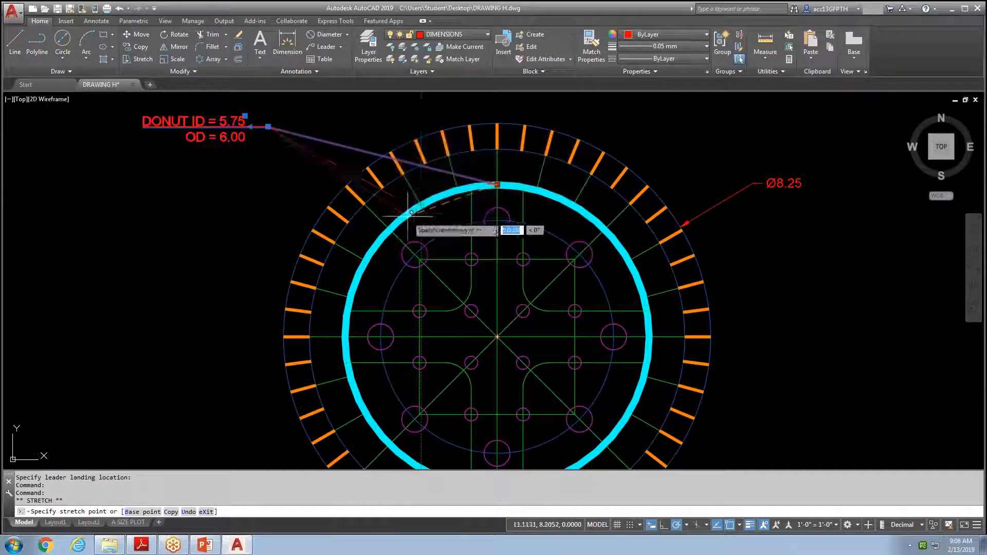
{"action": "key", "text": "Escape"}
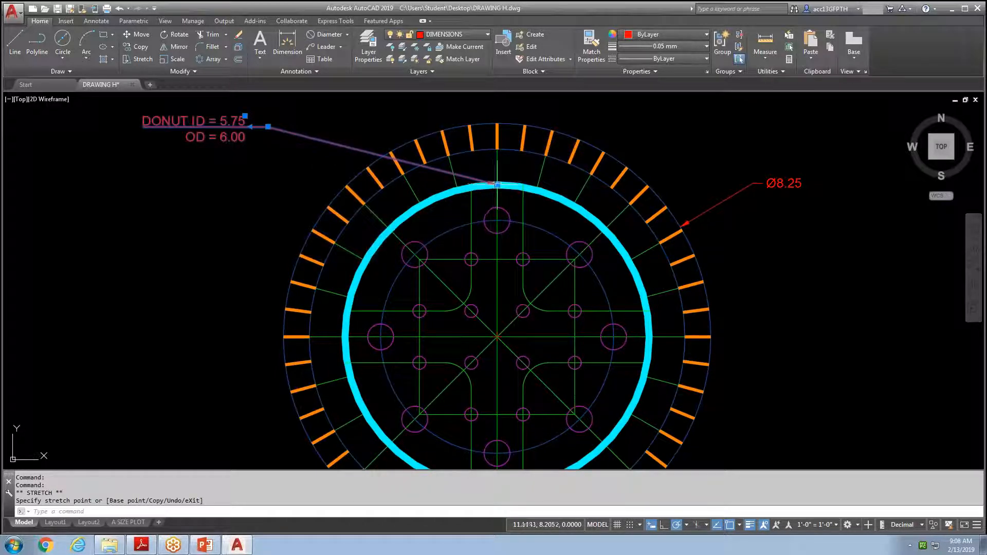
{"action": "left_click", "coordinate": [497, 184]}
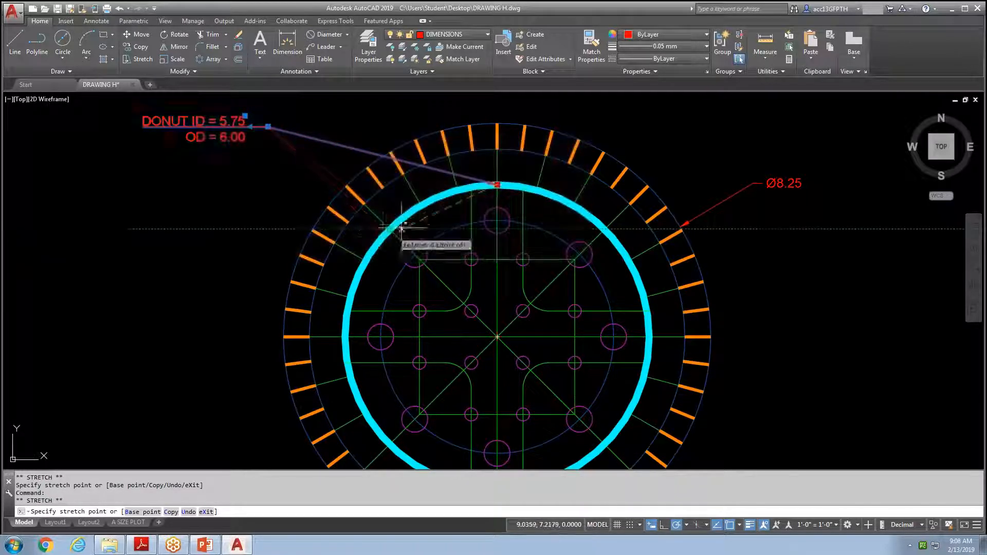
{"action": "left_click", "coordinate": [420, 204]}
{"action": "key", "text": "Escape"}
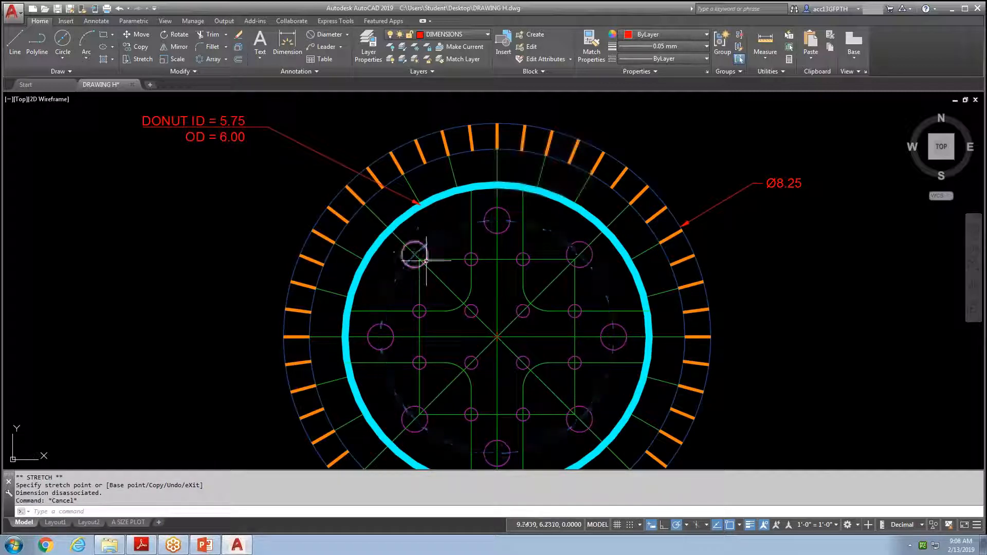
Start a multileader with its arrowhead on the outer end of an orange polyline right of the top and its landing to the upper right.
{"action": "scroll", "coordinate": [457, 325], "scroll_direction": "down", "scroll_amount": 2}
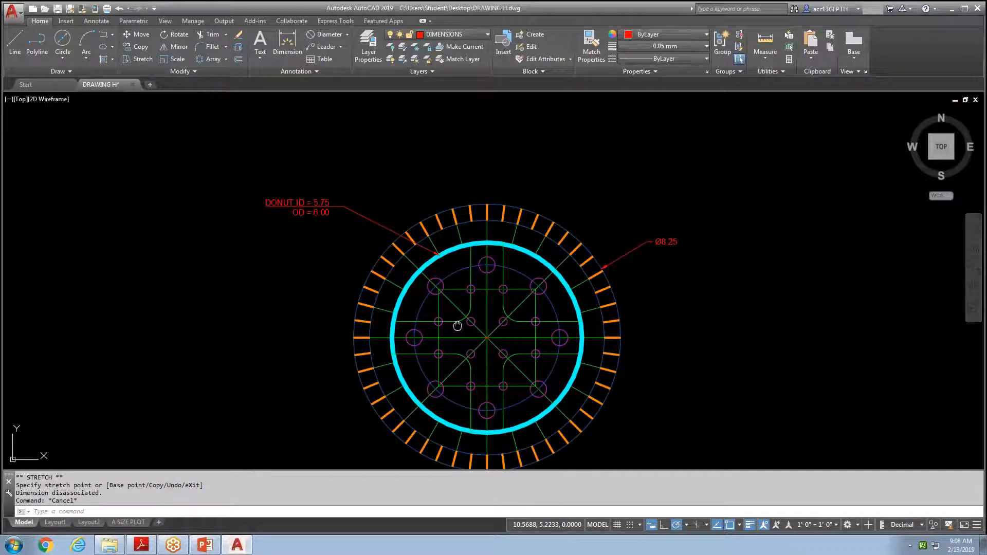
{"action": "middle_click_drag", "start_coordinate": [457, 325], "coordinate": [419, 291]}
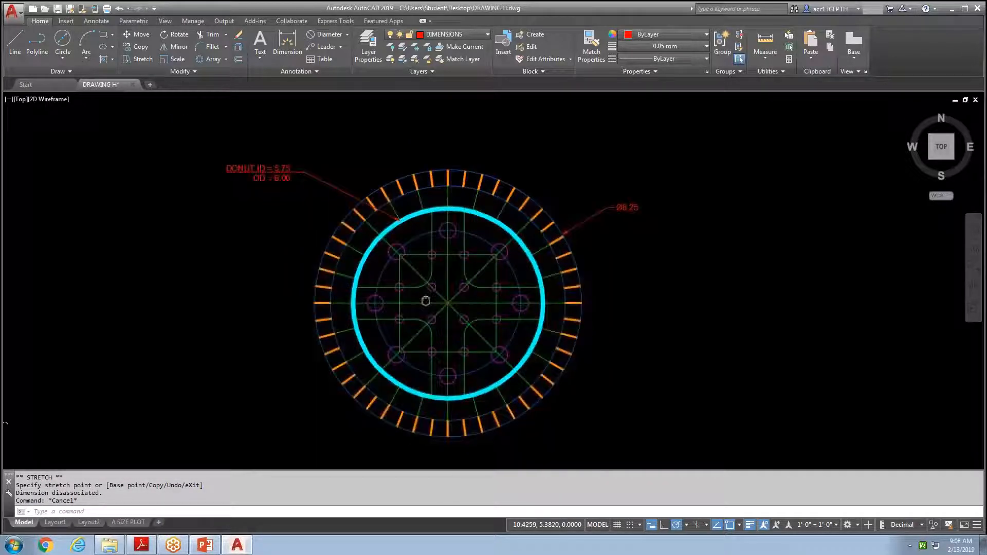
{"action": "left_click", "coordinate": [324, 46]}
{"action": "scroll", "coordinate": [465, 153], "scroll_direction": "up", "scroll_amount": 4}
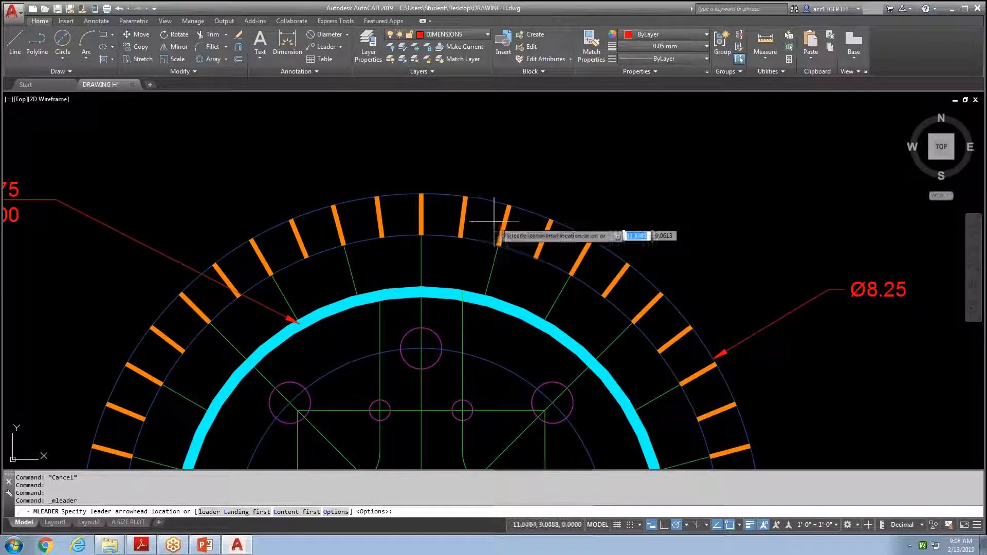
{"action": "left_click", "coordinate": [509, 204]}
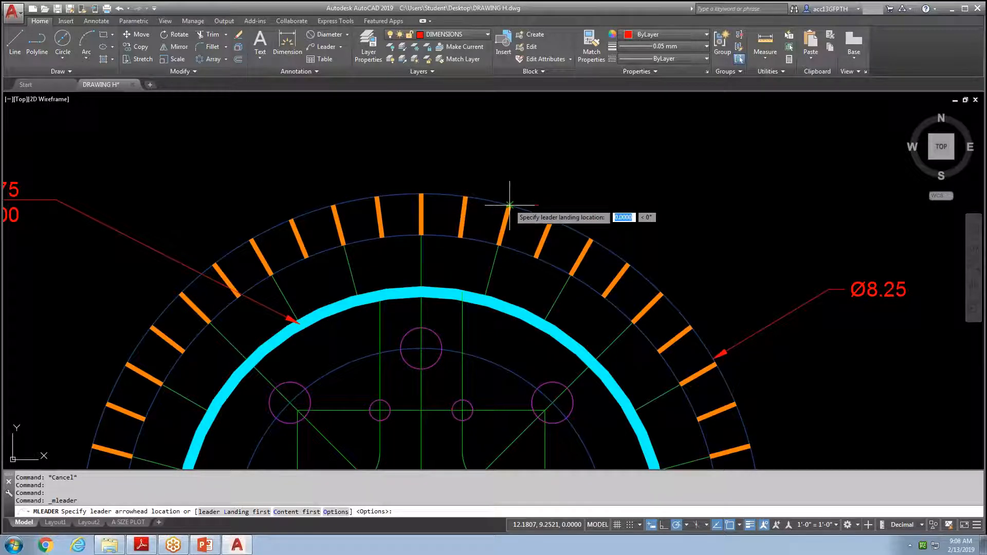
{"action": "left_click", "coordinate": [611, 108]}
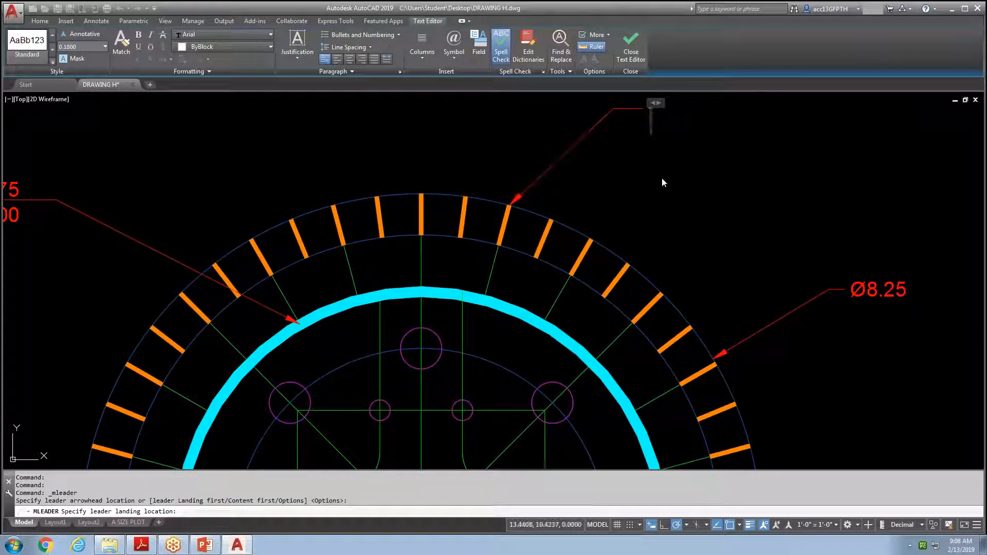
Enter the leader text "PLINE .05 WIDTH" and finish the text.
{"action": "type", "text": "PLI"}
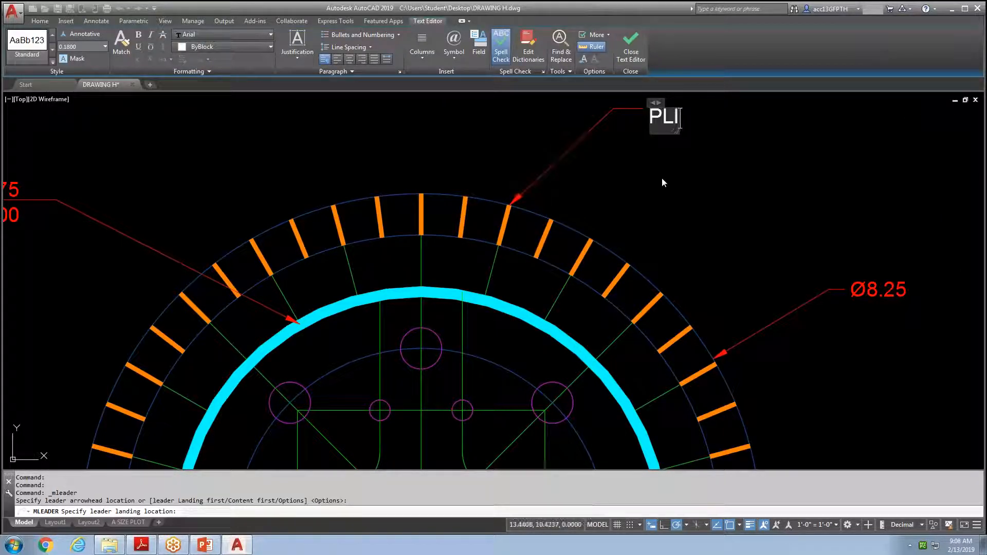
{"action": "type", "text": "NE"}
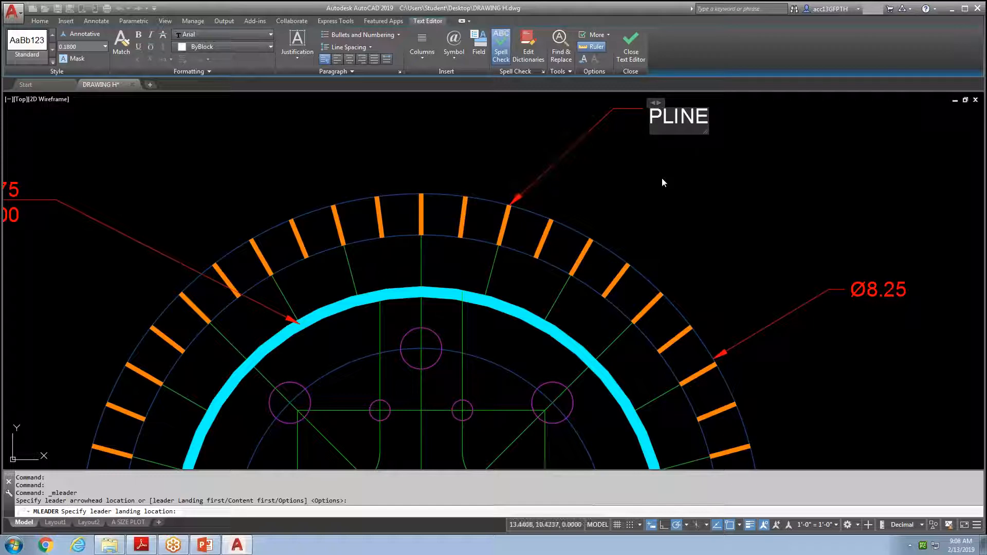
{"action": "type", "text": " .0"}
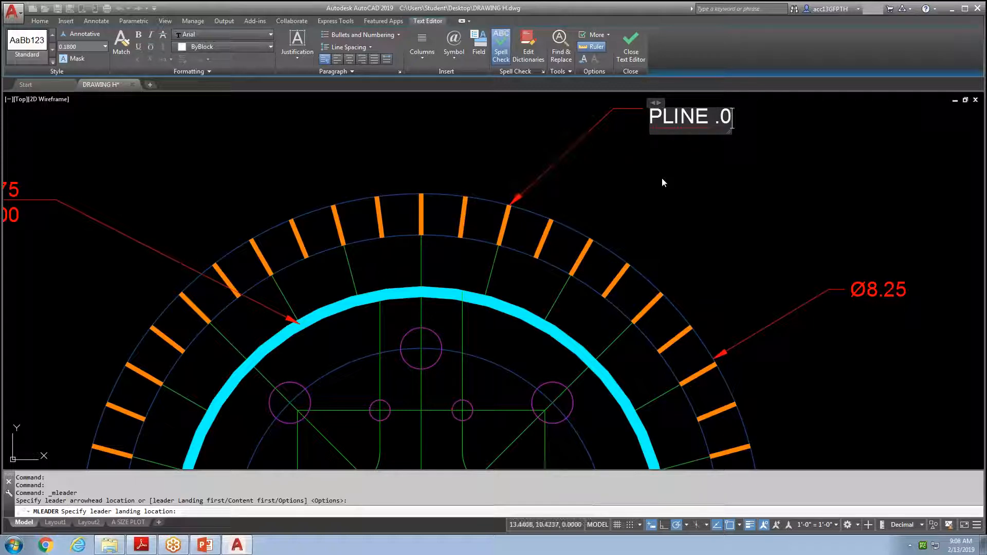
{"action": "type", "text": "5 WID"}
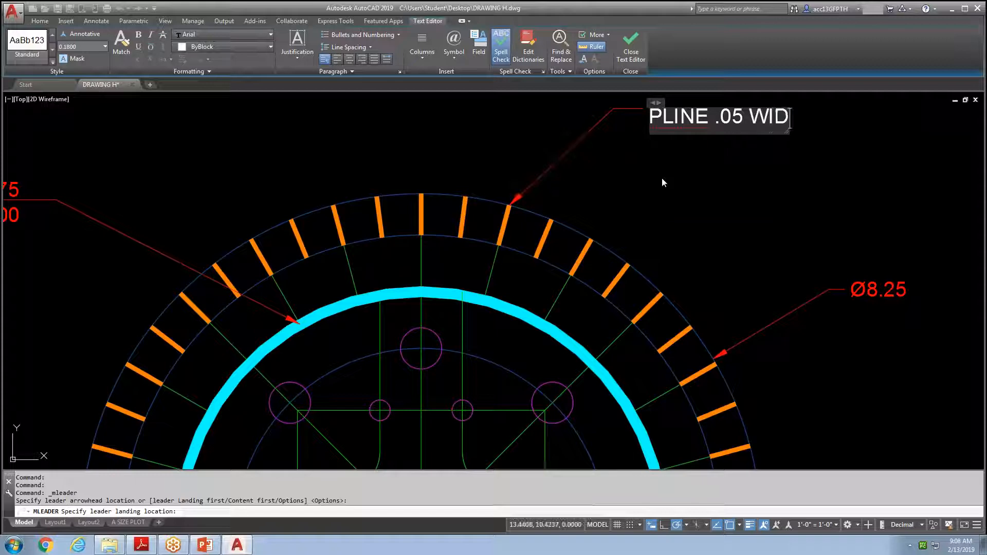
{"action": "type", "text": "TH"}
{"action": "left_click", "coordinate": [661, 177]}
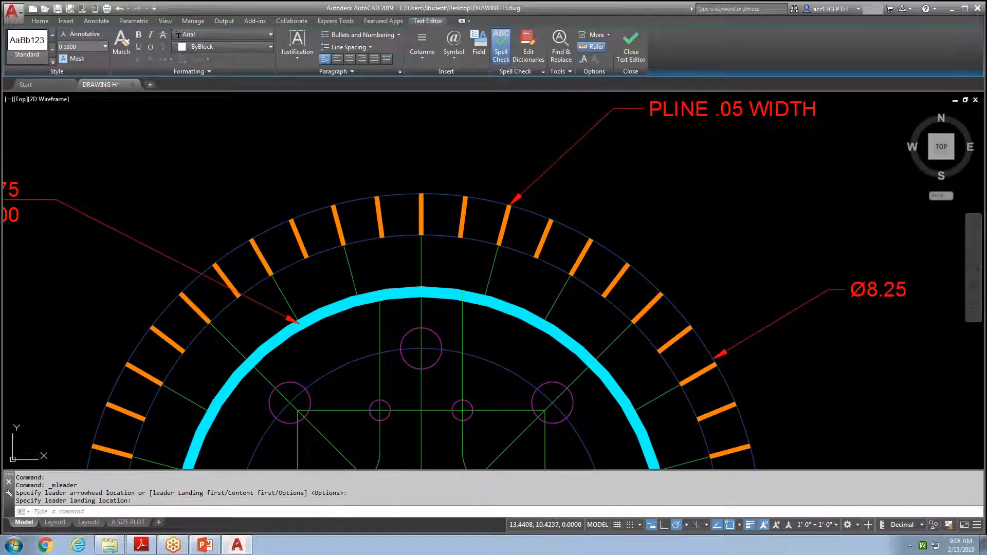
Save the annotated drawing with the whole circular pattern and its notes in view.
{"action": "scroll", "coordinate": [653, 196], "scroll_direction": "down", "scroll_amount": 6}
{"action": "middle_click_drag", "start_coordinate": [644, 212], "coordinate": [568, 193]}
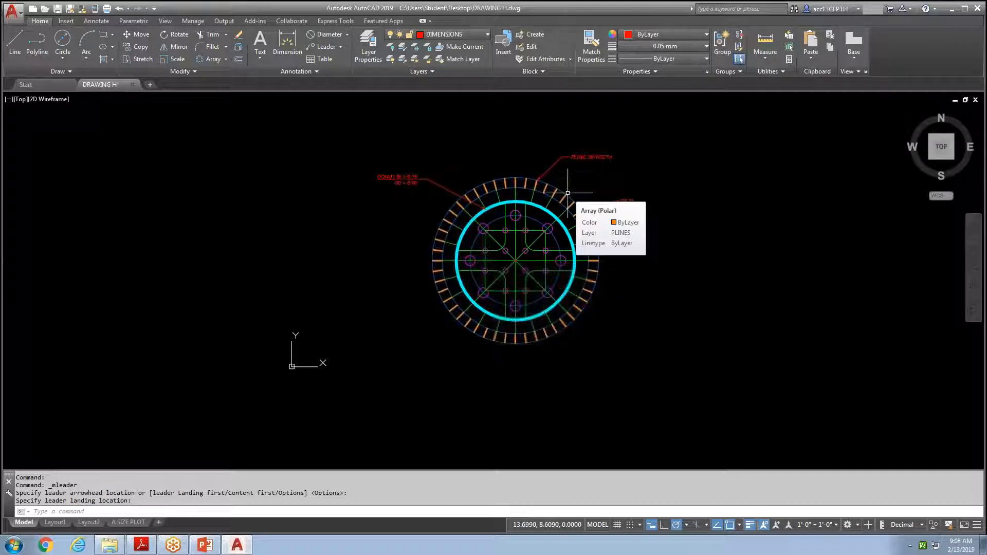
{"action": "scroll", "coordinate": [561, 221], "scroll_direction": "up", "scroll_amount": 2}
{"action": "middle_click_drag", "start_coordinate": [644, 264], "coordinate": [614, 285]}
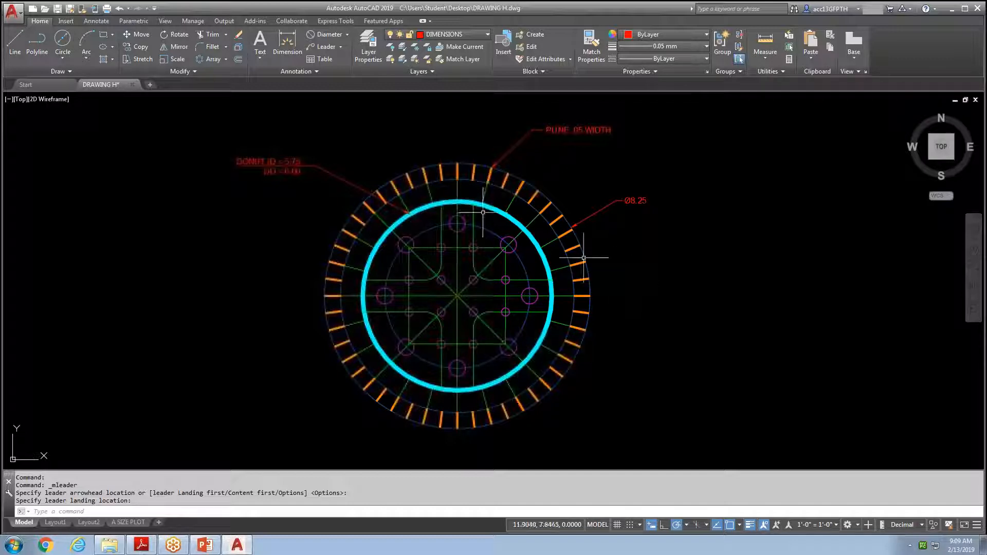
{"action": "left_click", "coordinate": [57, 9]}
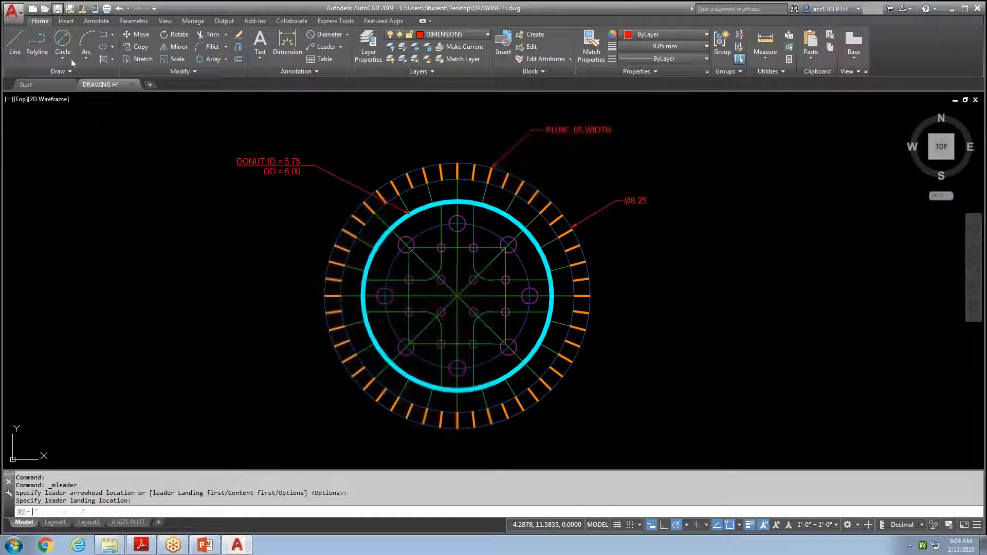